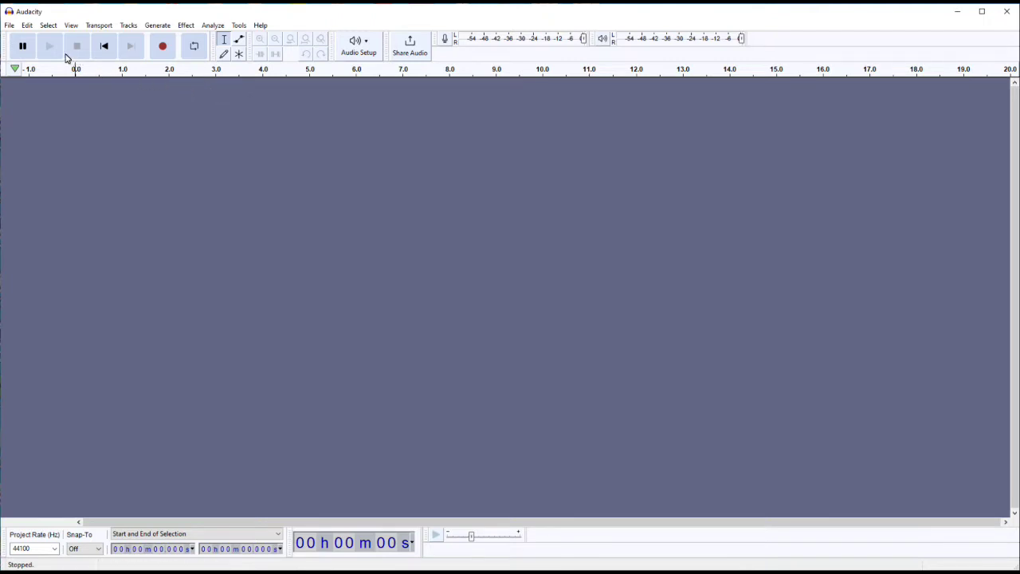
Open the preferences and show the audio device settings.
left_click(28, 27)
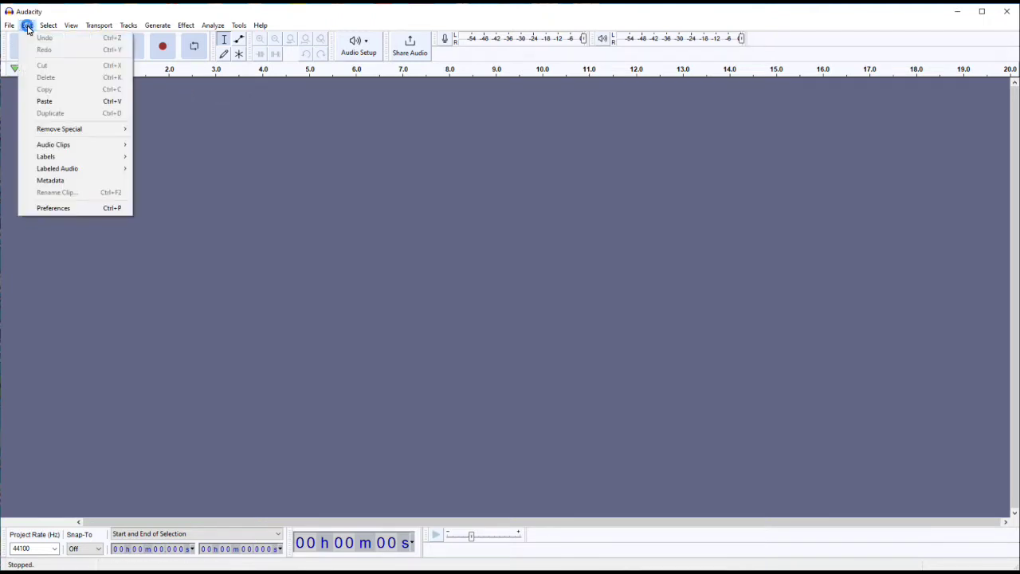
left_click(64, 207)
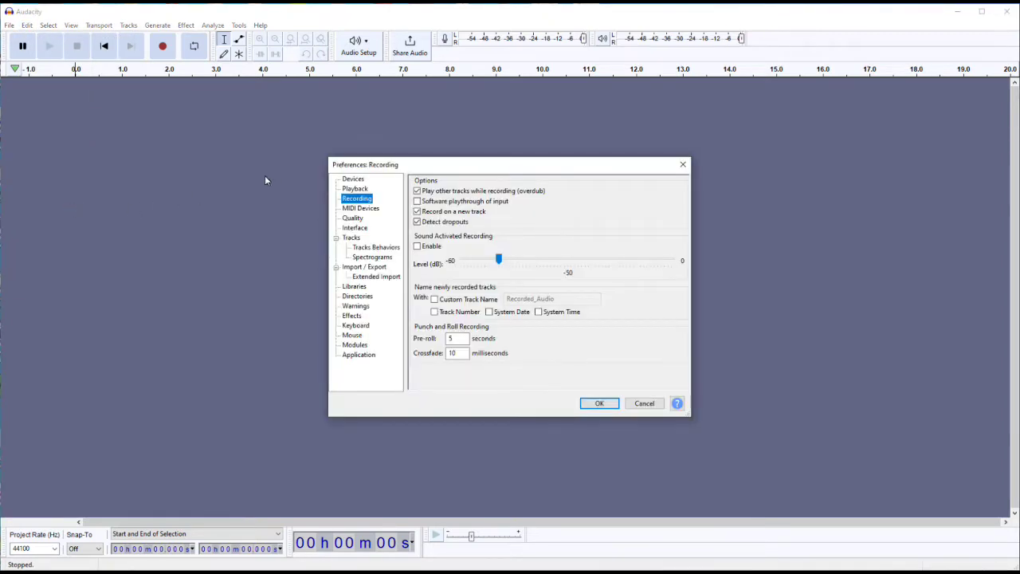
left_click(356, 180)
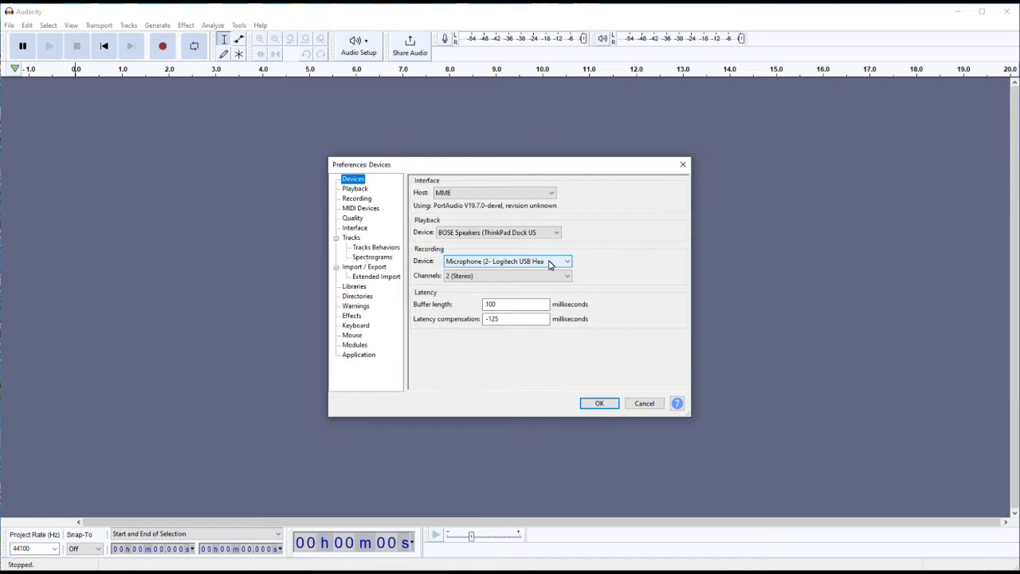
Try the Logitech USB headset speakers as the playback device, and switch back to the BOSE Speakers.
left_click(555, 234)
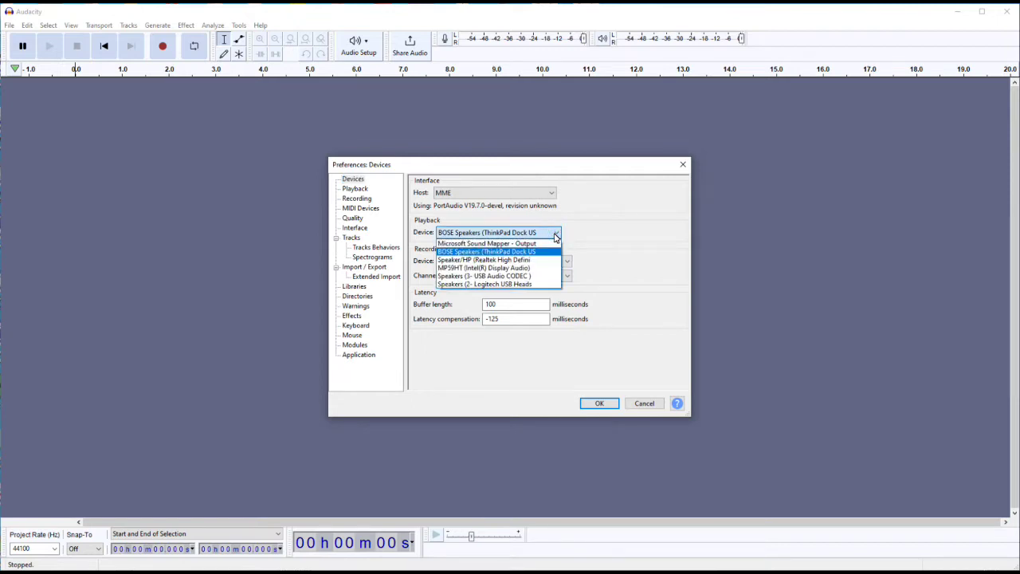
left_click(539, 285)
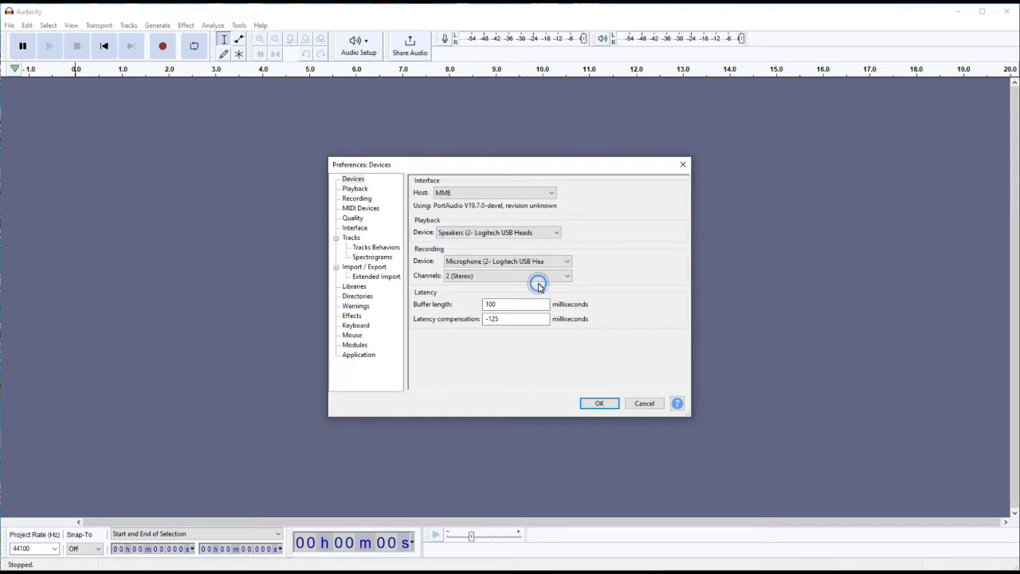
left_click(557, 233)
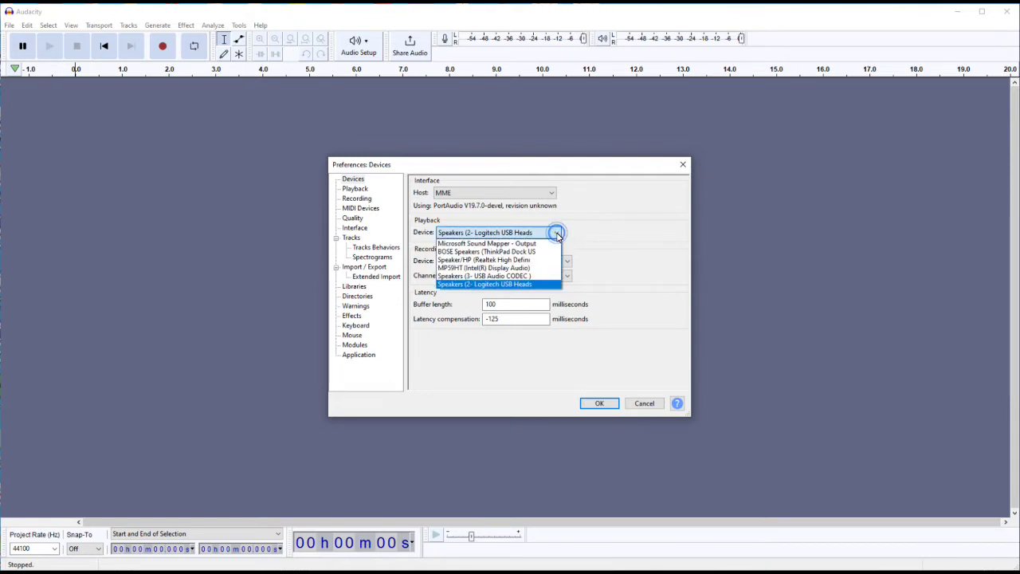
left_click(534, 252)
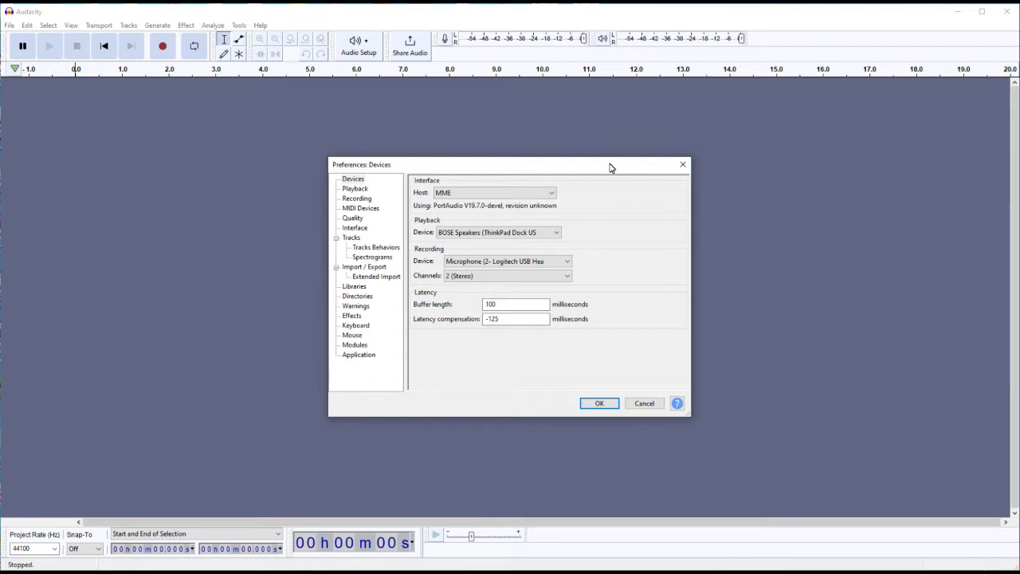
Review the playback, recording and latency compensation preferences, and accept the settings.
left_click(361, 189)
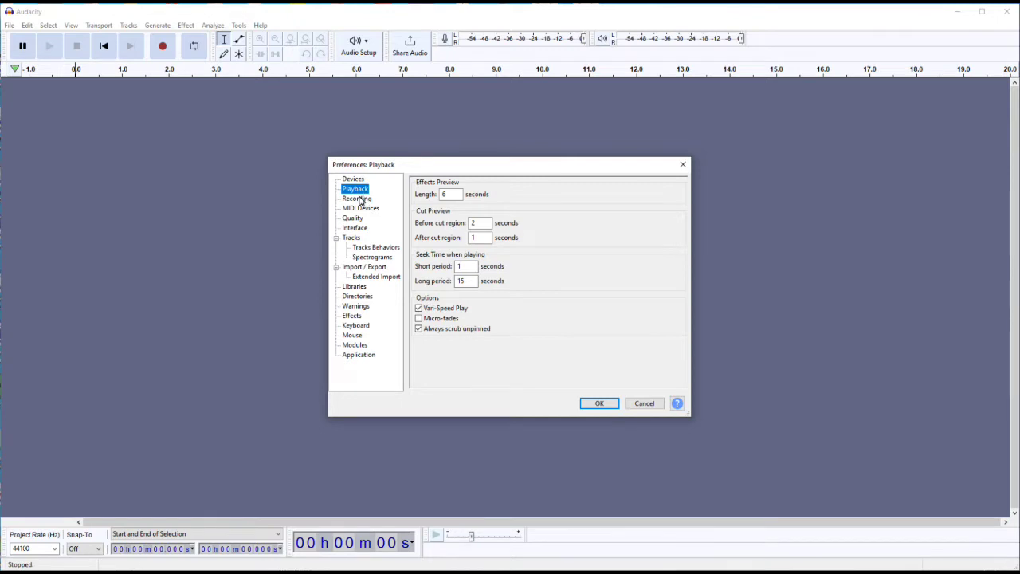
left_click(359, 199)
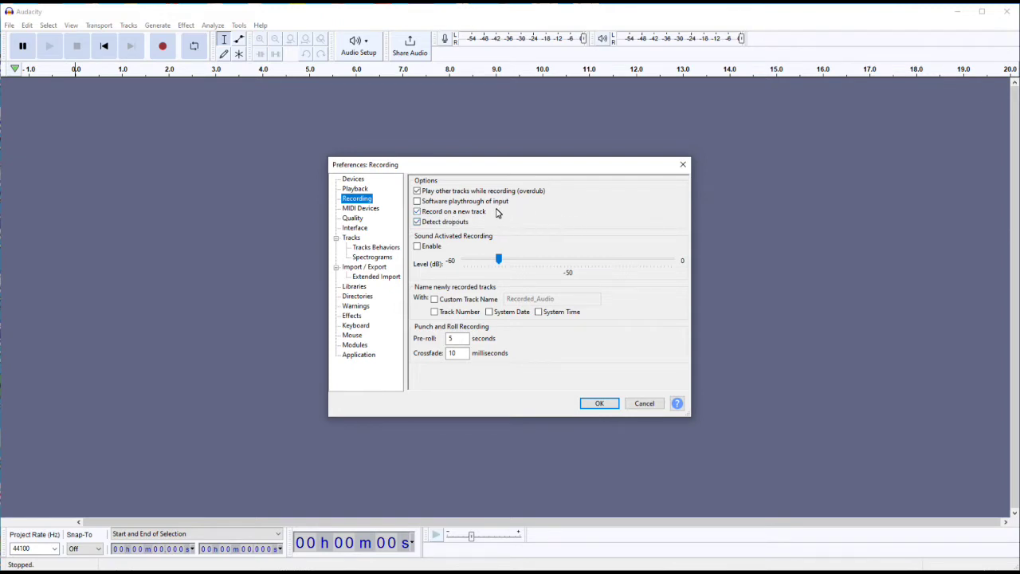
left_click(355, 180)
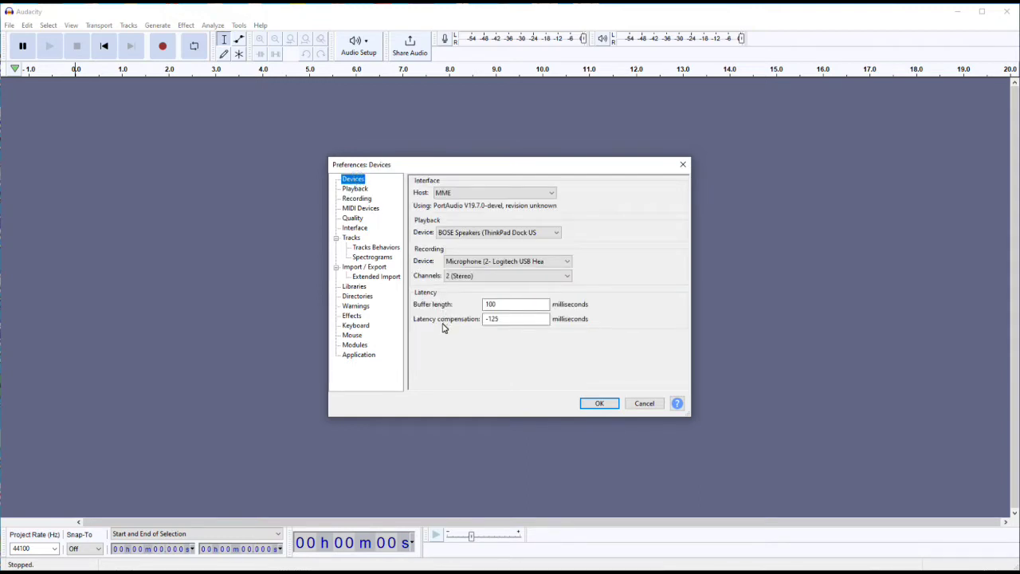
left_click_drag(512, 323, 484, 319)
left_click(599, 403)
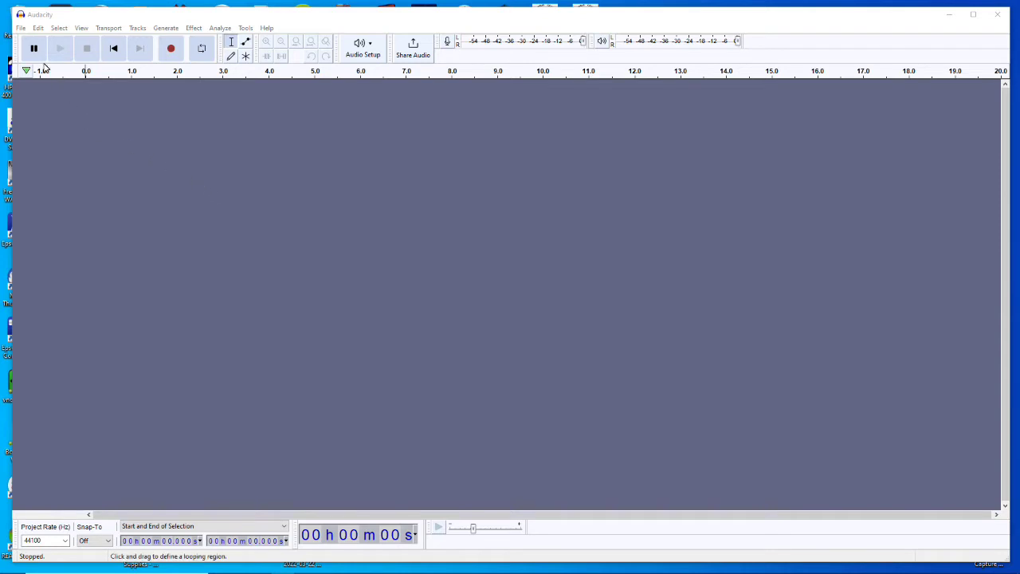
Import the audio file 01 How Lucky You Are_Bari.mp3 from the Bari folder and maximize the window.
left_click(22, 29)
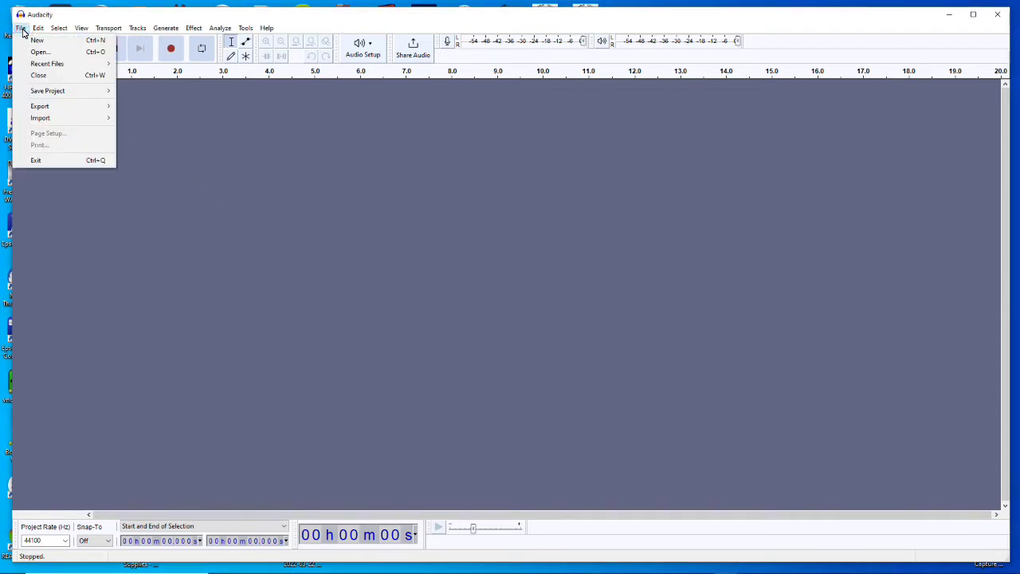
mouse_move(59, 123)
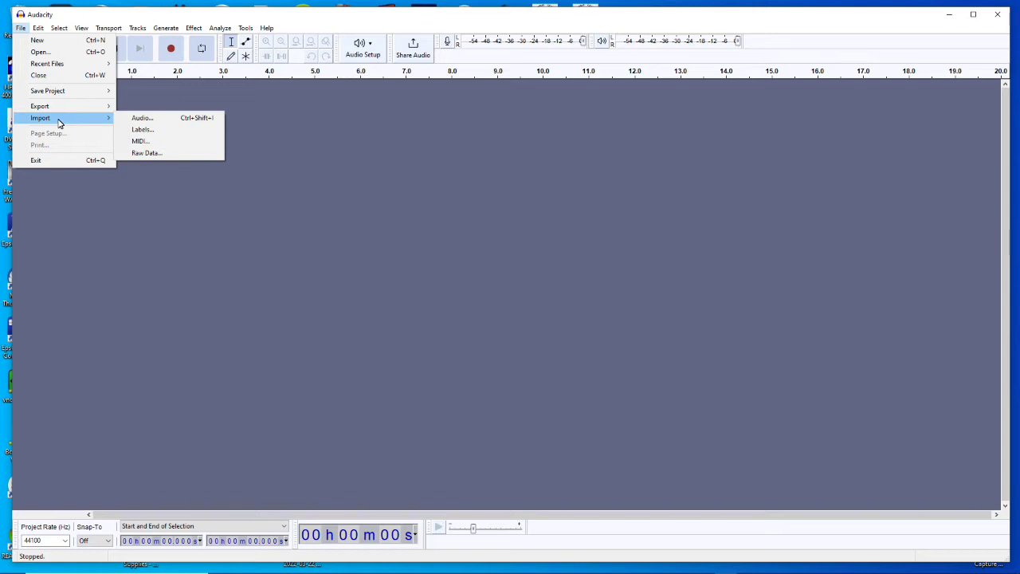
left_click(165, 119)
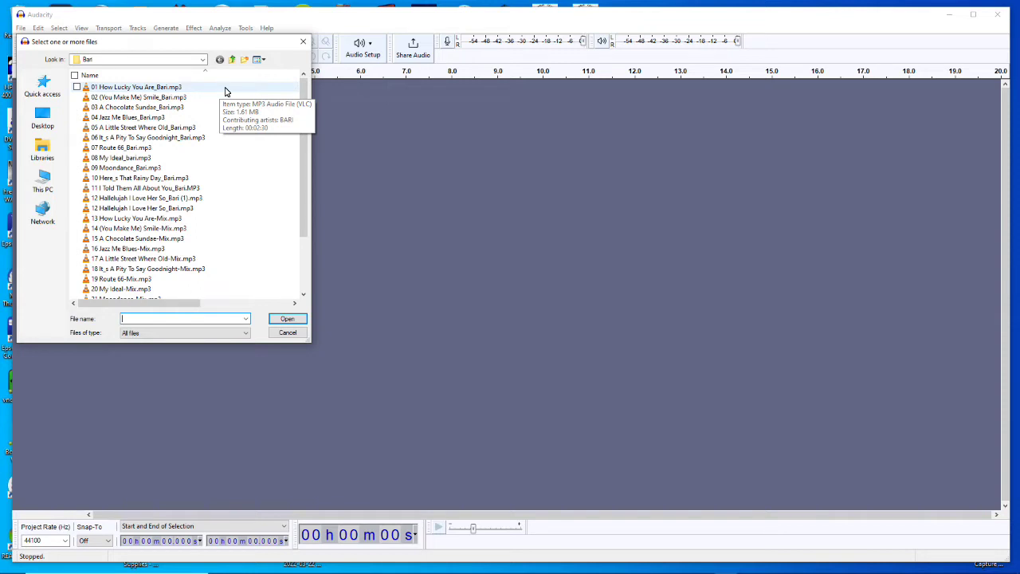
left_click(163, 88)
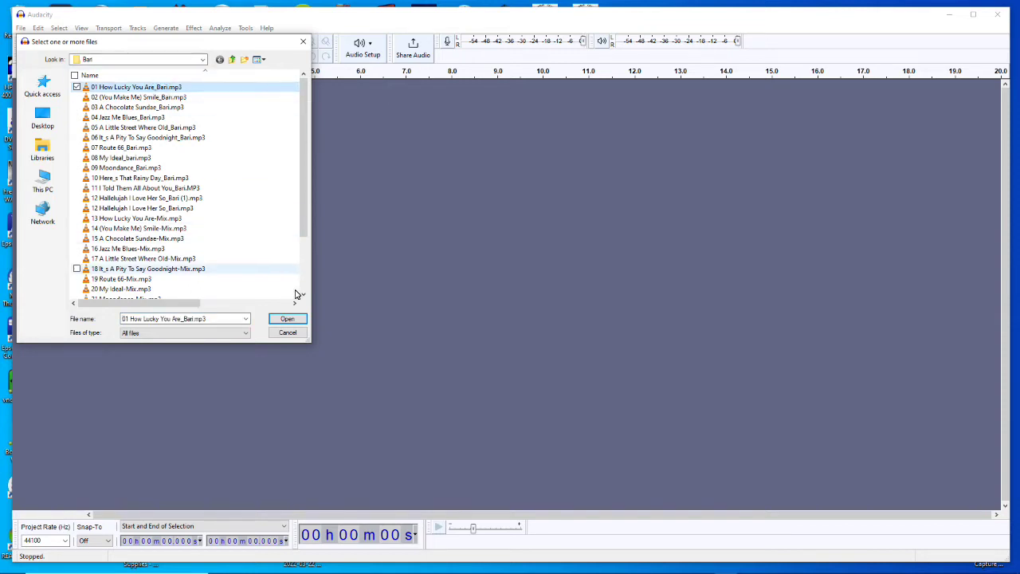
left_click(287, 318)
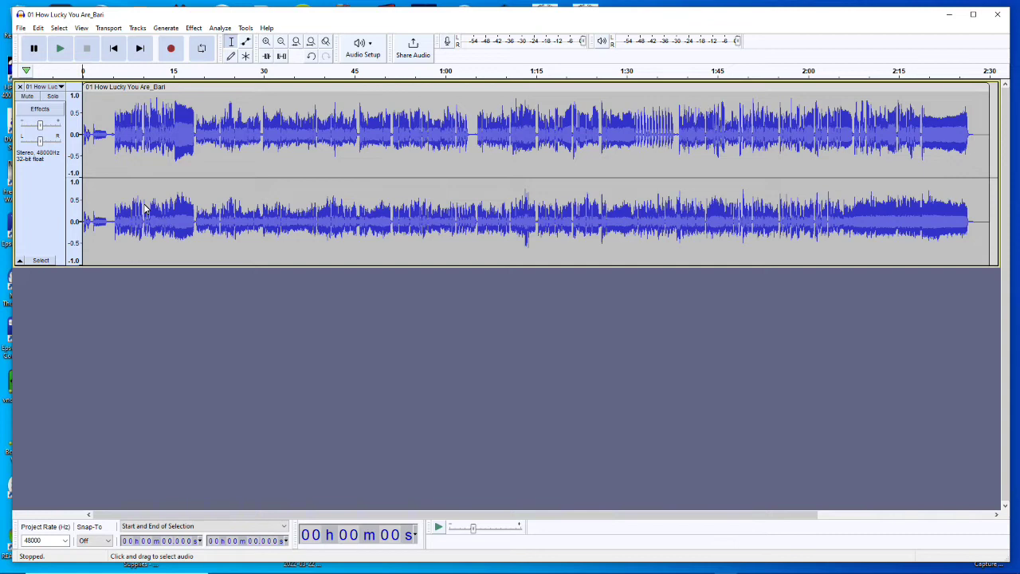
key("super+Up")
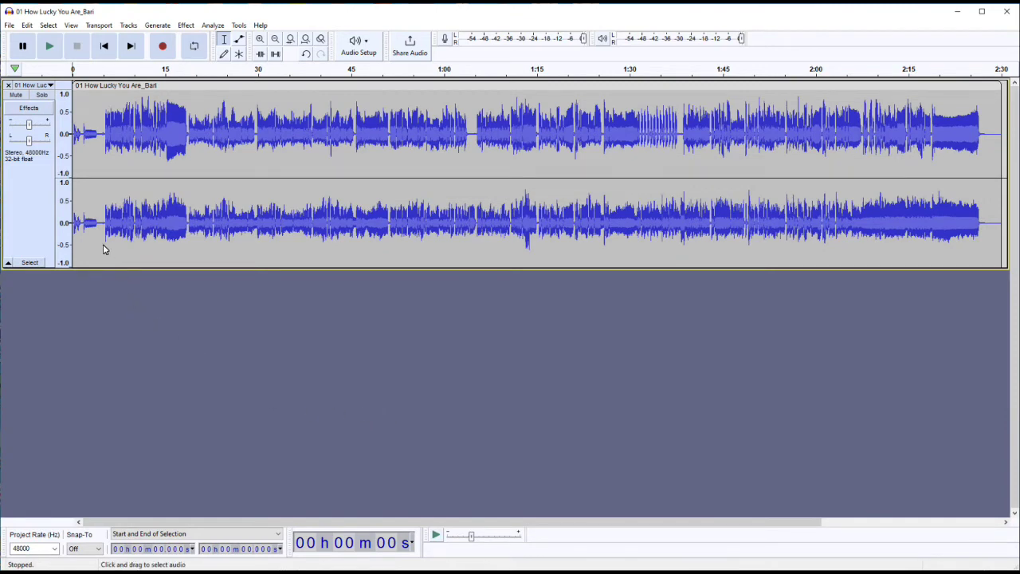
Play the imported track and turn the system volume down considerably, raising it slightly at the end.
left_click(51, 48)
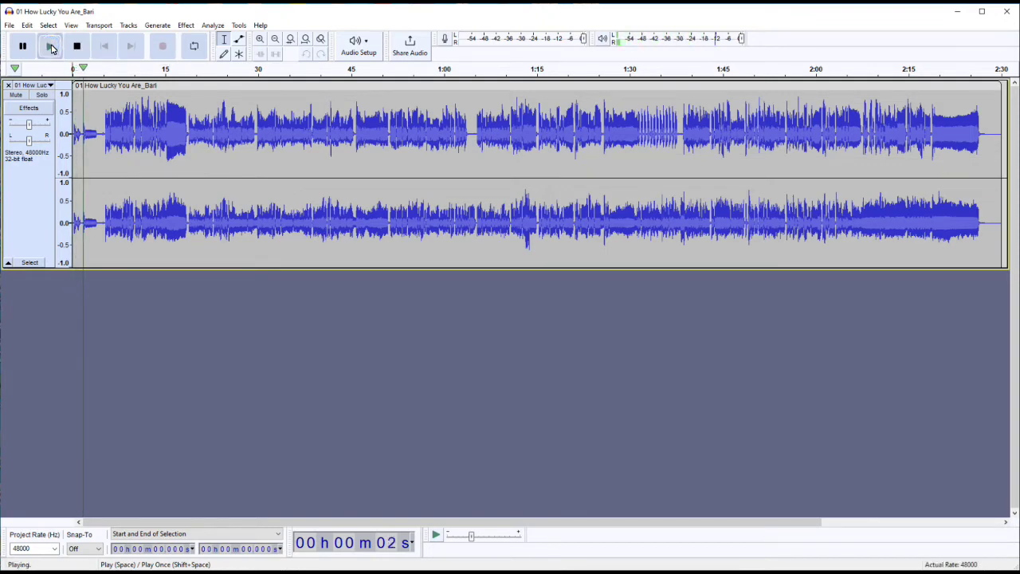
key("XF86AudioLowerVolume")
key("XF86AudioLowerVolume")
key("XF86AudioLowerVolume")
key("XF86AudioLowerVolume")
key("XF86AudioLowerVolume")
key("XF86AudioLowerVolume")
key("XF86AudioLowerVolume")
key("XF86AudioLowerVolume")
key("XF86AudioLowerVolume")
key("XF86AudioLowerVolume")
key("XF86AudioLowerVolume")
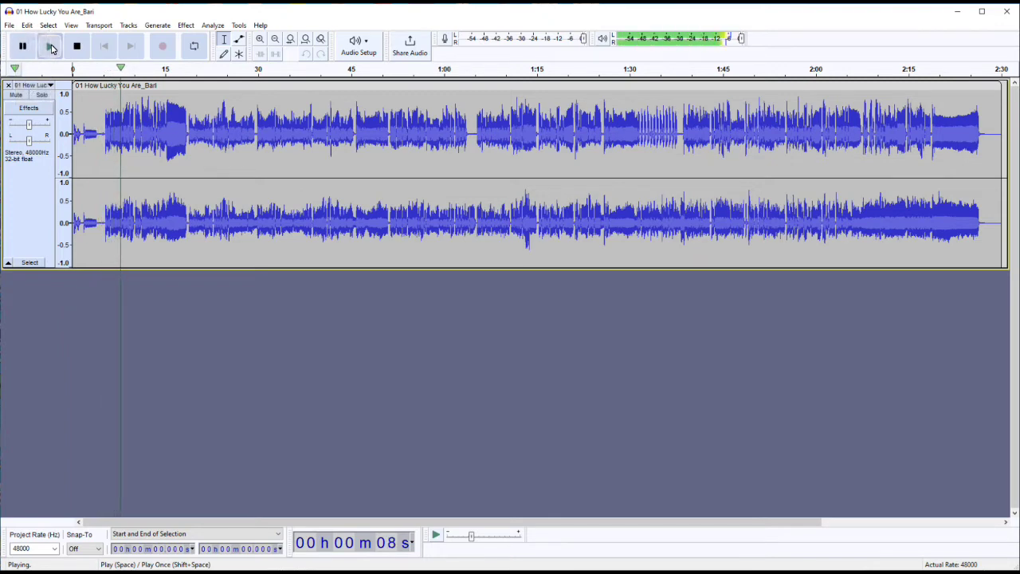
key("XF86AudioLowerVolume")
key("XF86AudioLowerVolume")
key("XF86AudioLowerVolume")
key("XF86AudioLowerVolume")
key("XF86AudioLowerVolume")
key("XF86AudioLowerVolume")
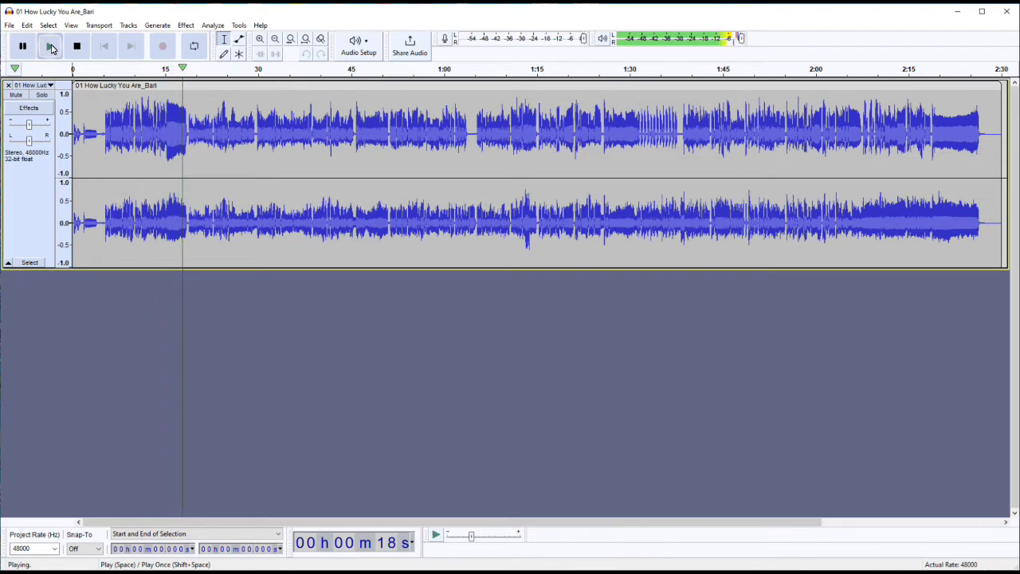
key("XF86AudioRaiseVolume")
key("XF86AudioRaiseVolume")
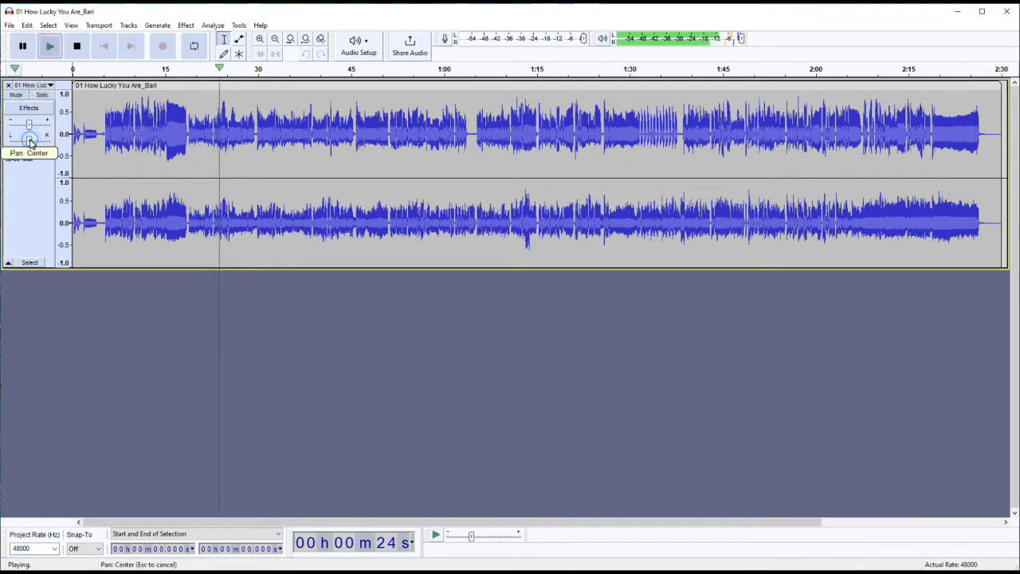
Pan the playing stereo track 100% left, 100% right, and back to center to compare its channels.
left_click_drag(31, 141, 10, 142)
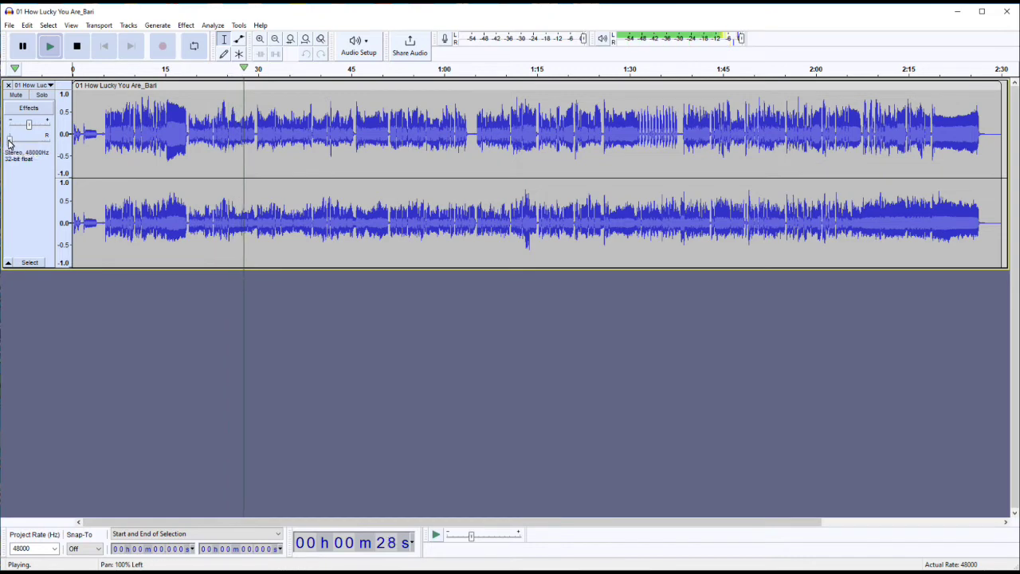
left_click_drag(10, 142, 56, 151)
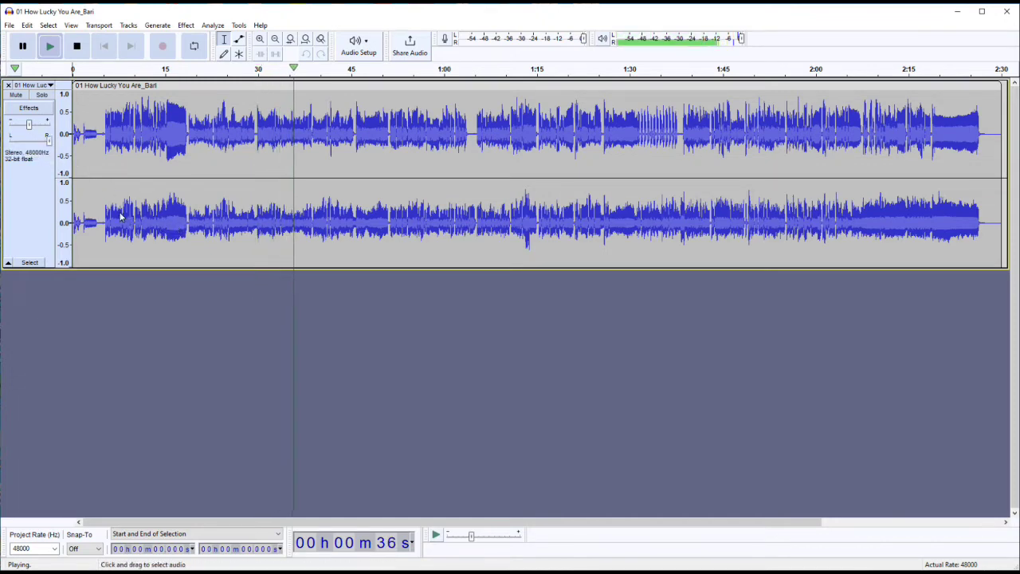
left_click_drag(49, 141, 30, 142)
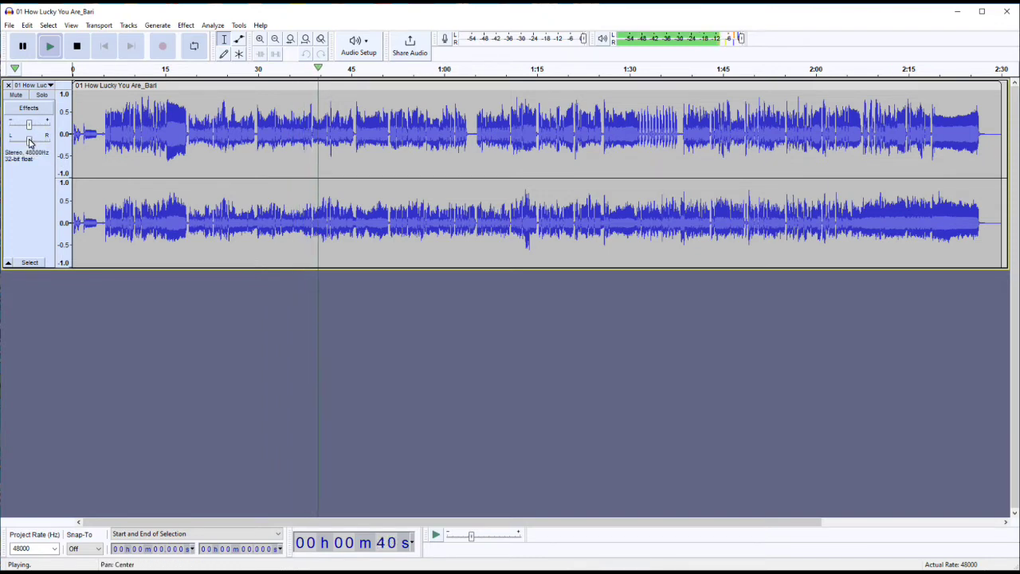
Try out the track's gain slider, leave it at +0.0 dB, and stop playback.
left_click(30, 125)
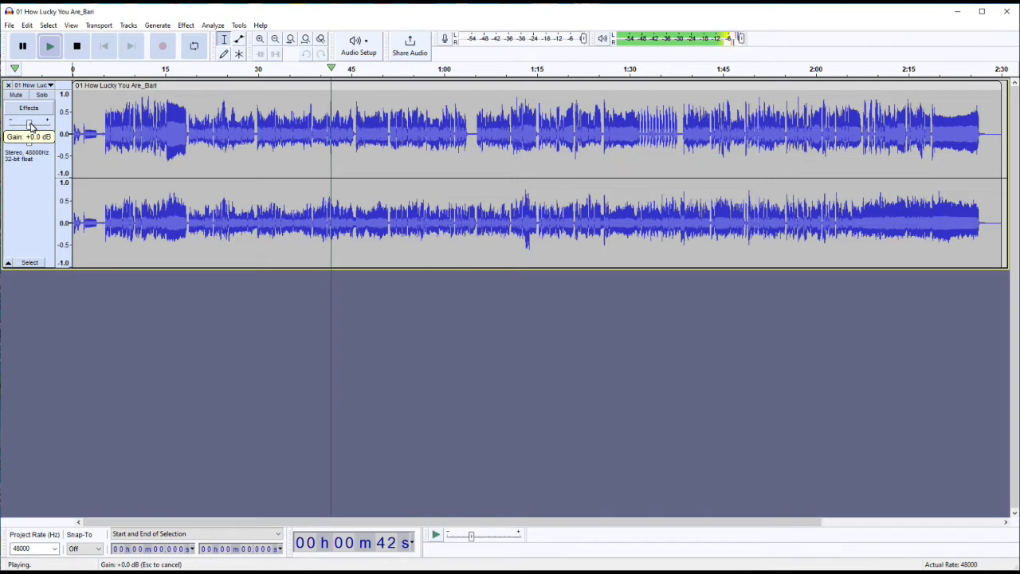
mouse_move(29, 124)
left_mouse_down()
mouse_move(40, 128)
mouse_move(29, 127)
left_mouse_up()
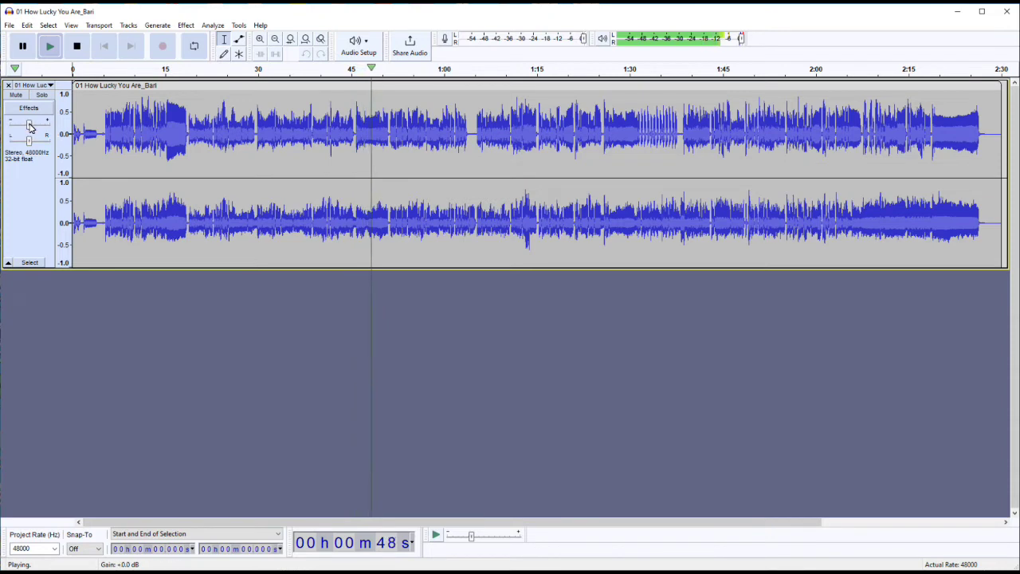
left_click(78, 49)
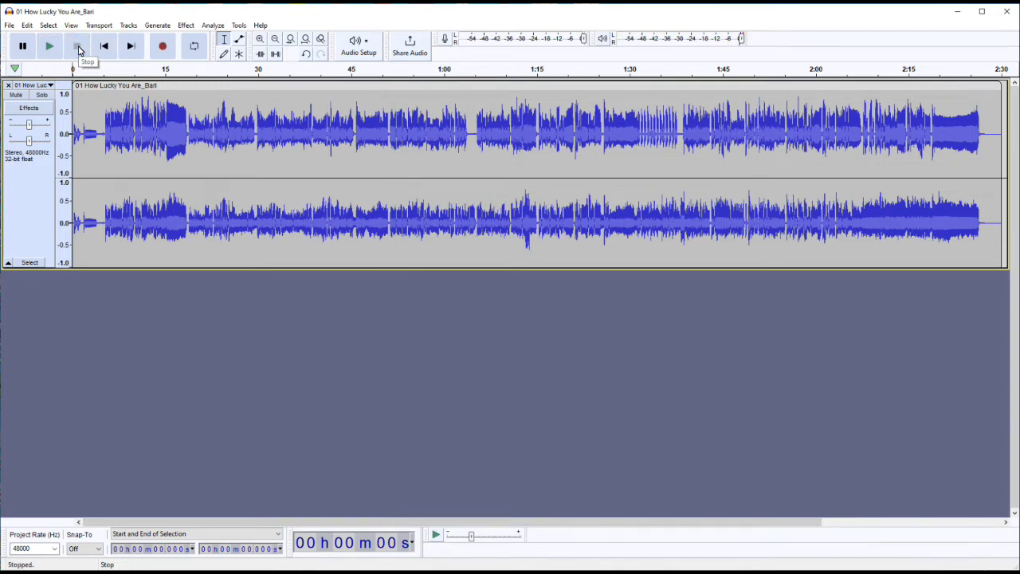
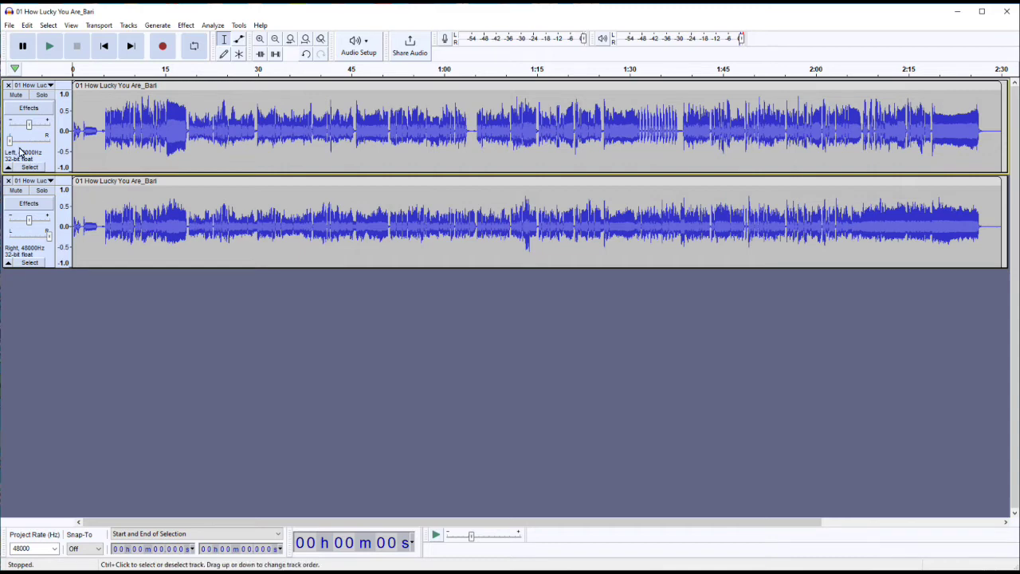
Play the two split tracks with their 100% left and right panning, and stop playback.
mouse_move(16, 148)
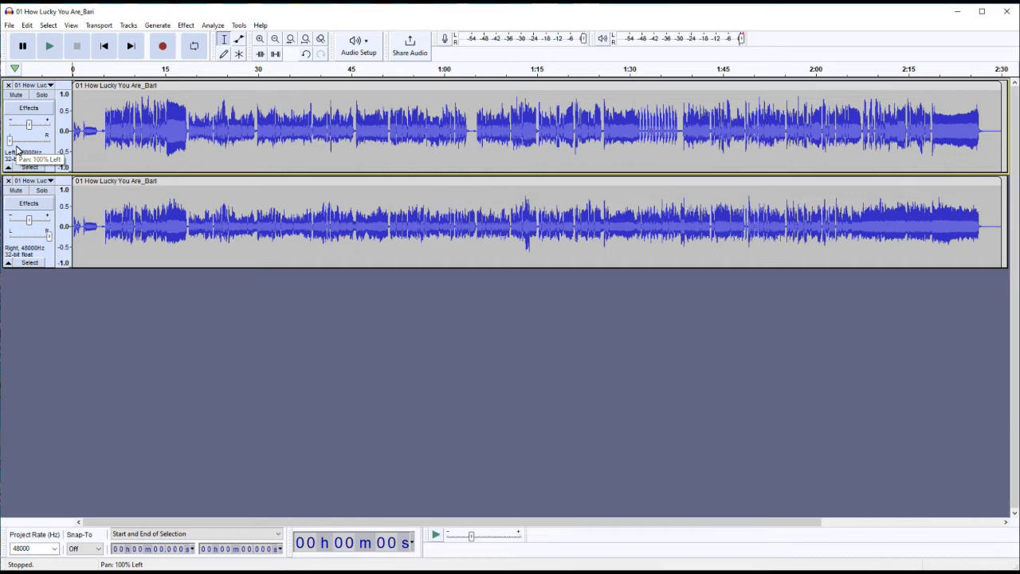
left_click(50, 48)
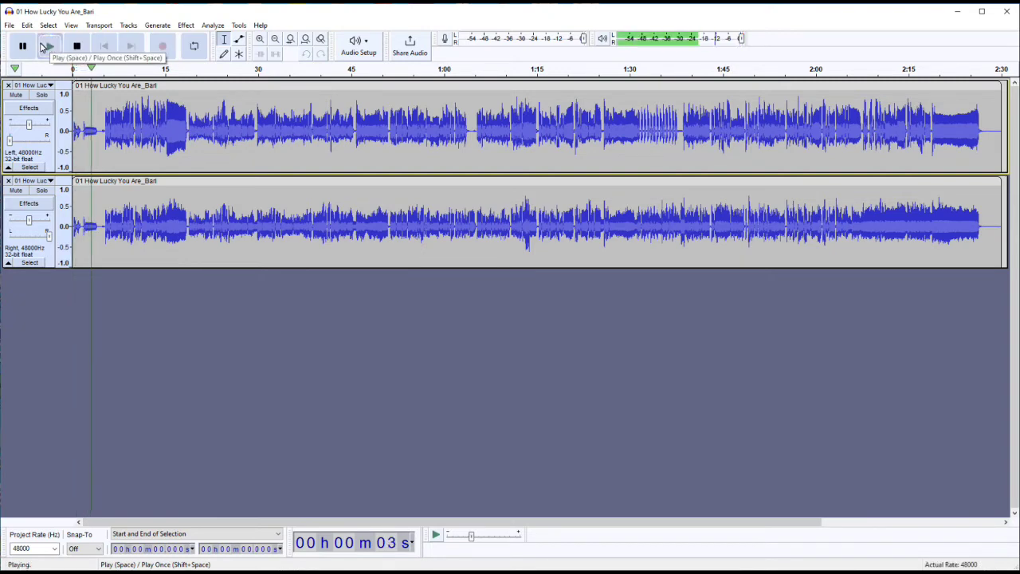
key("XF86AudioLowerVolume")
key("XF86AudioRaiseVolume")
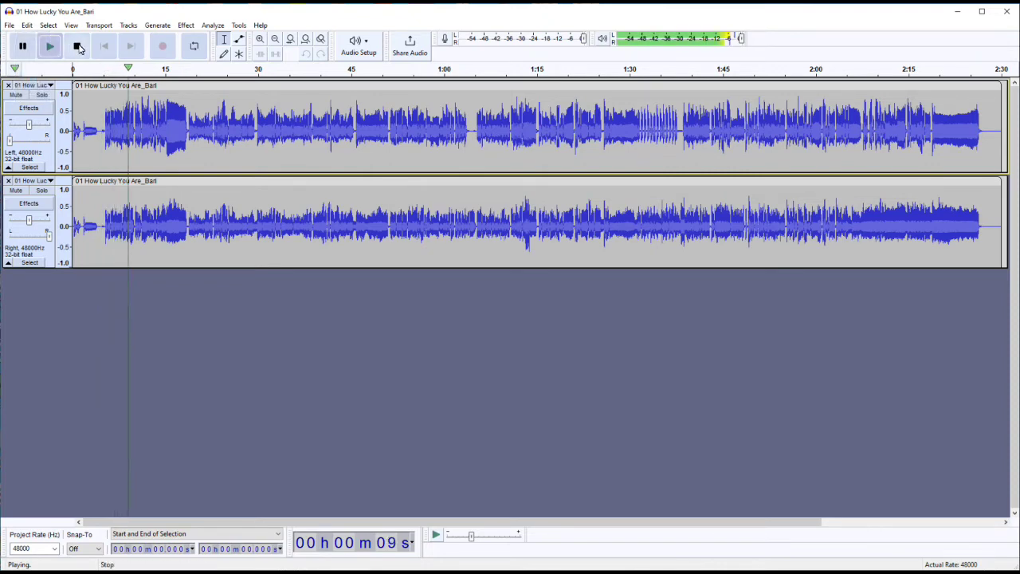
left_click(77, 47)
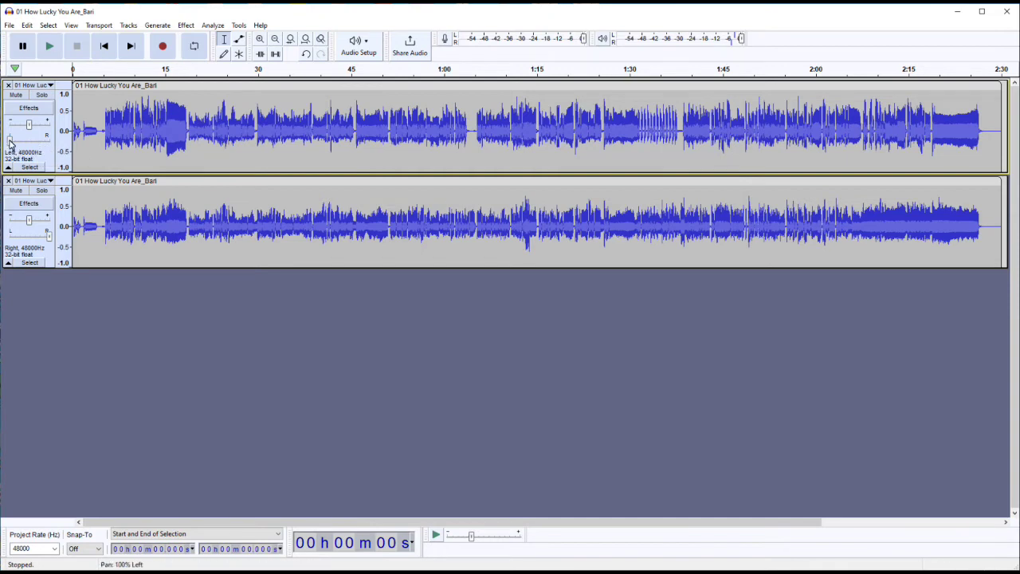
Set the pan of both split tracks to center, and play them briefly to check the sound.
left_click_drag(10, 142, 29, 142)
left_click_drag(48, 237, 29, 238)
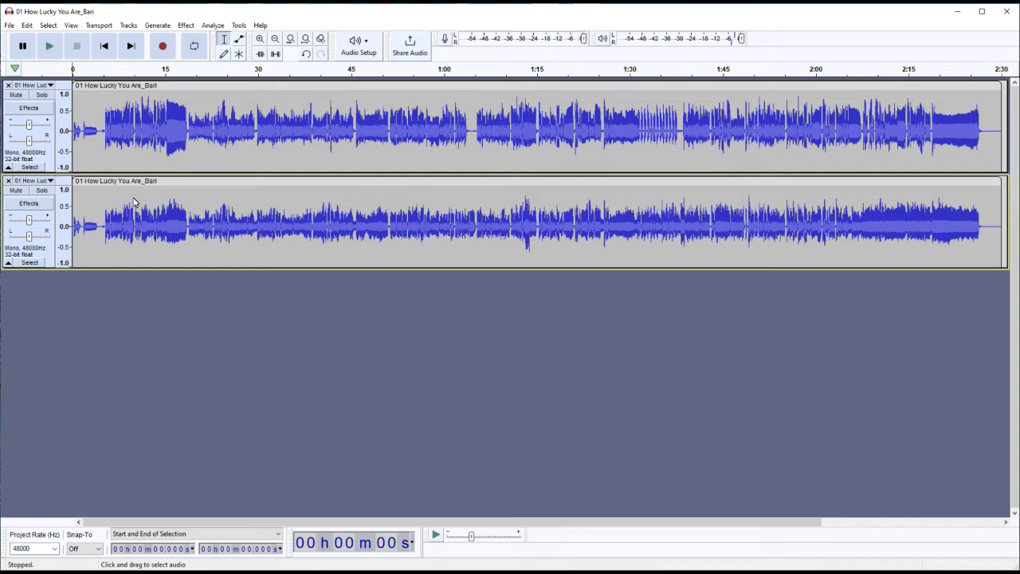
left_click(47, 45)
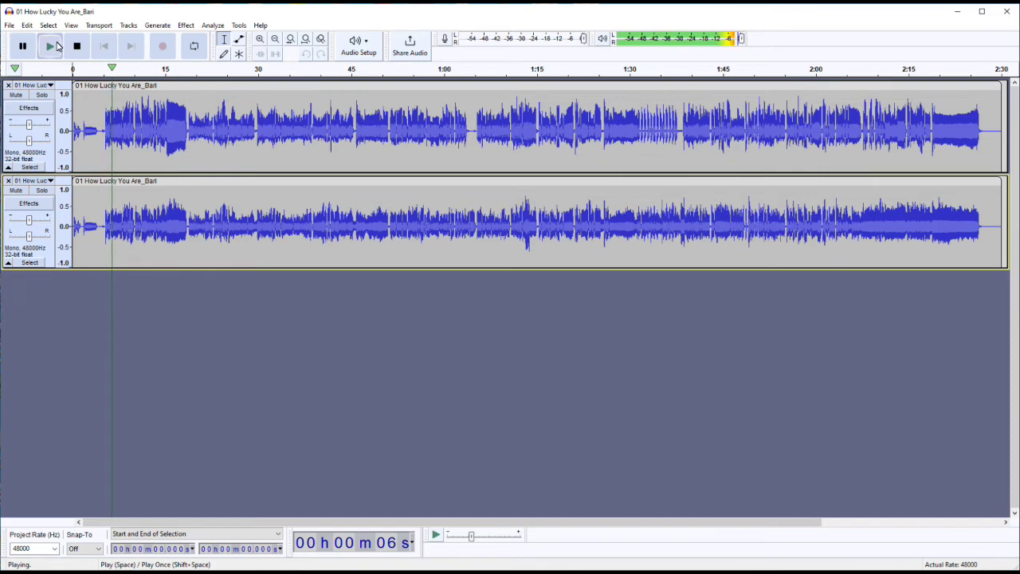
left_click(77, 46)
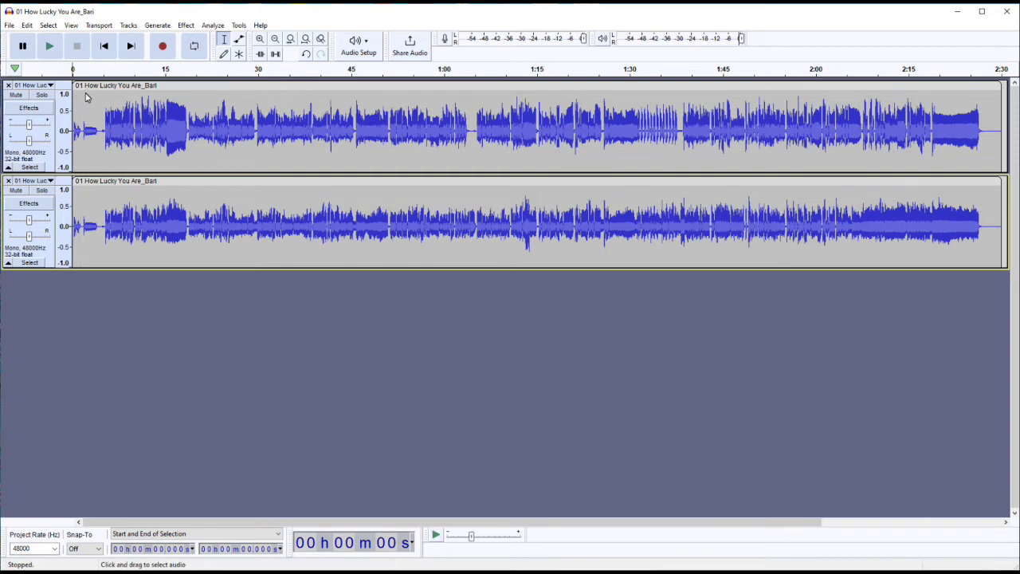
Play both tracks, mute the lower track to hear the upper one alone, and unmute it again.
left_click(51, 49)
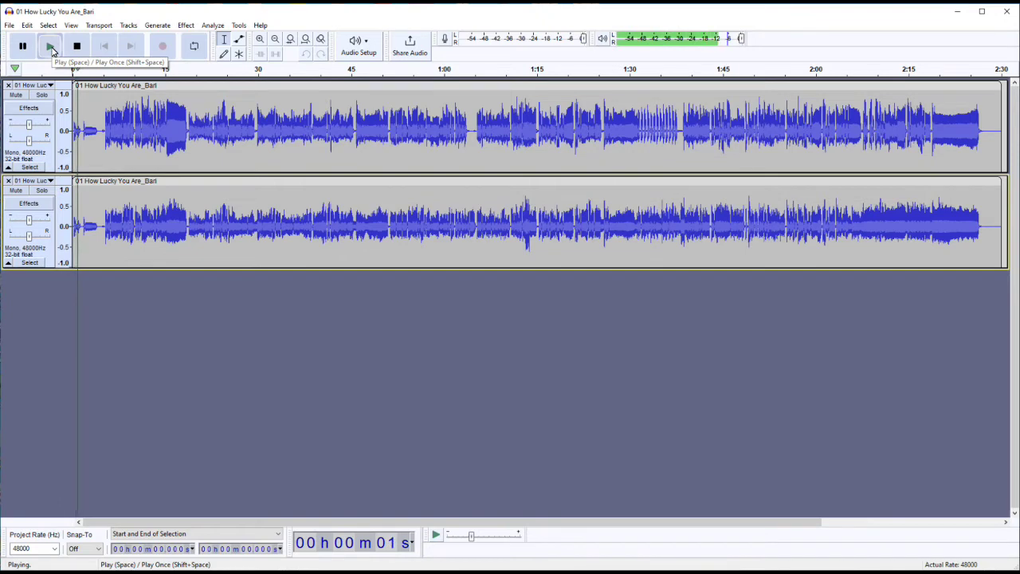
left_click(17, 191)
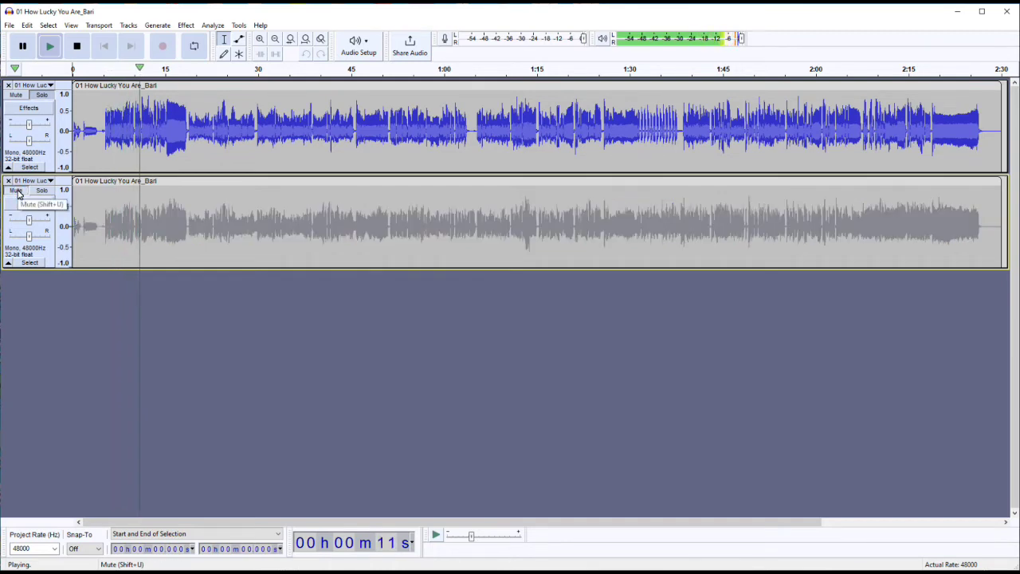
mouse_move(28, 141)
left_mouse_down()
mouse_move(16, 141)
mouse_move(46, 144)
mouse_move(28, 145)
left_mouse_up()
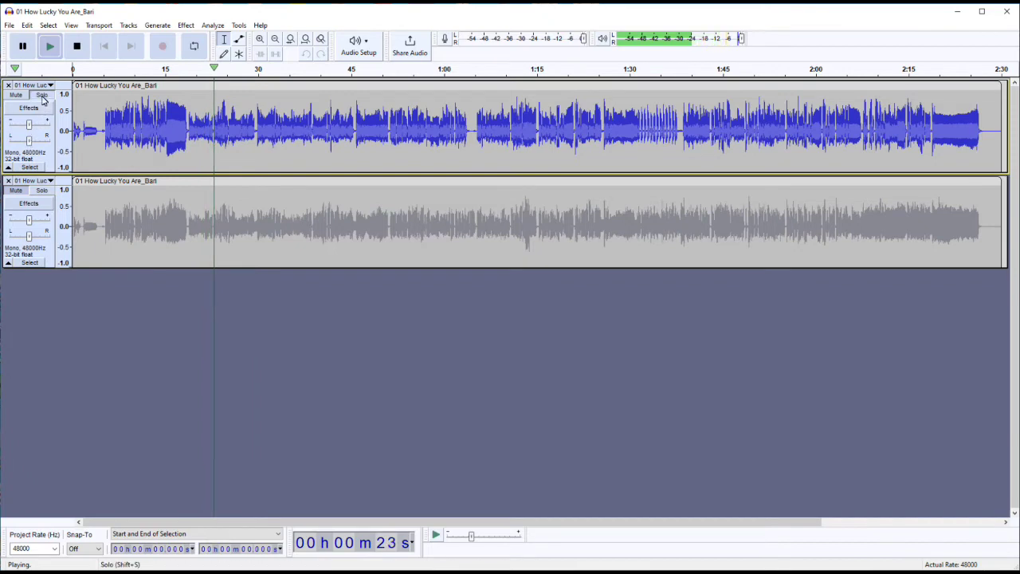
left_click(16, 191)
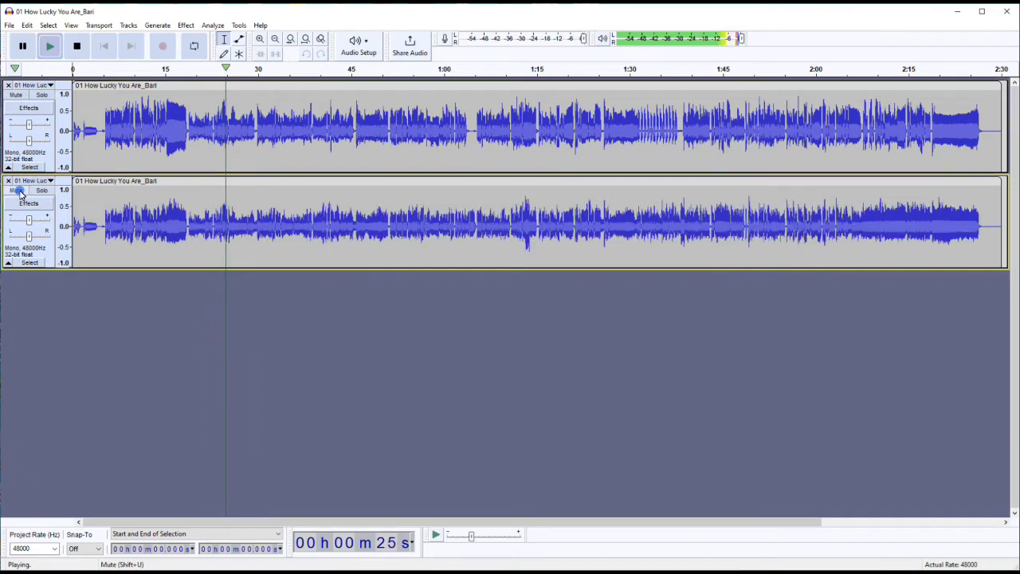
Mute the upper track to hear the lower one alone, and unmute it again.
left_click(16, 95)
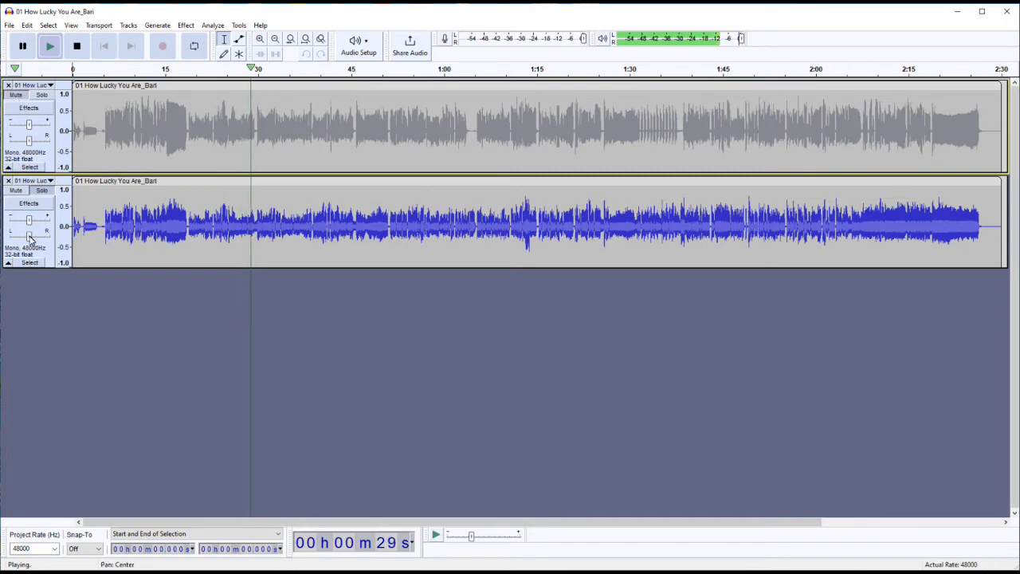
mouse_move(30, 240)
left_mouse_down()
mouse_move(8, 243)
mouse_move(51, 242)
mouse_move(30, 242)
left_mouse_up()
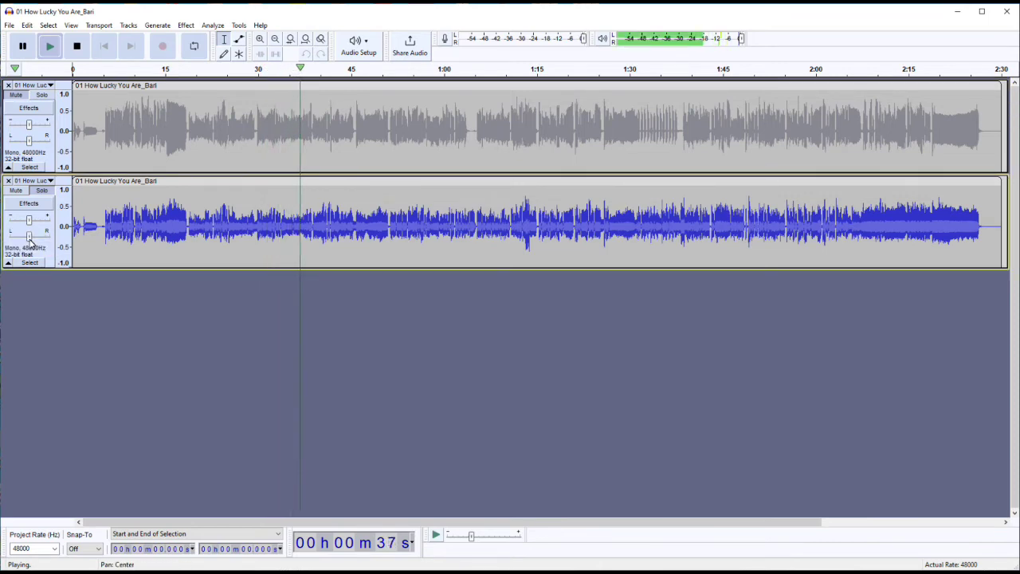
left_click(15, 95)
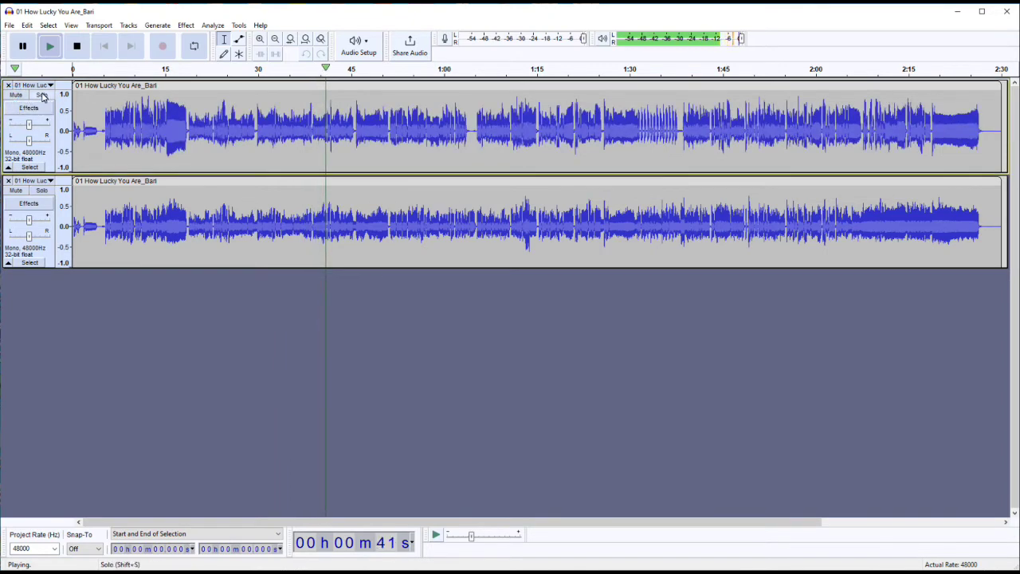
Solo the upper track and the lower track in turn, turn solo off for both, and stop playback.
left_click(45, 95)
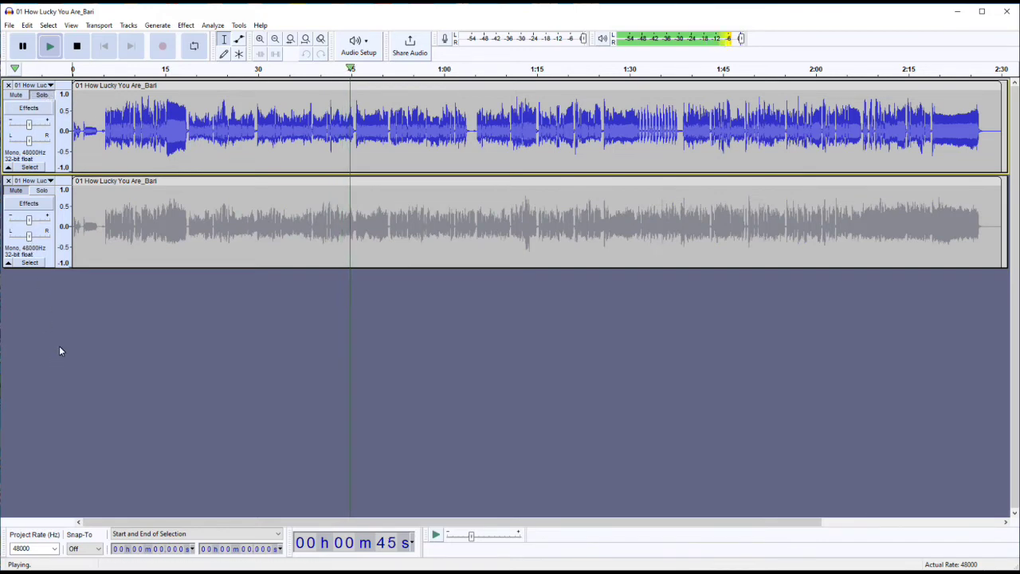
left_click(43, 96)
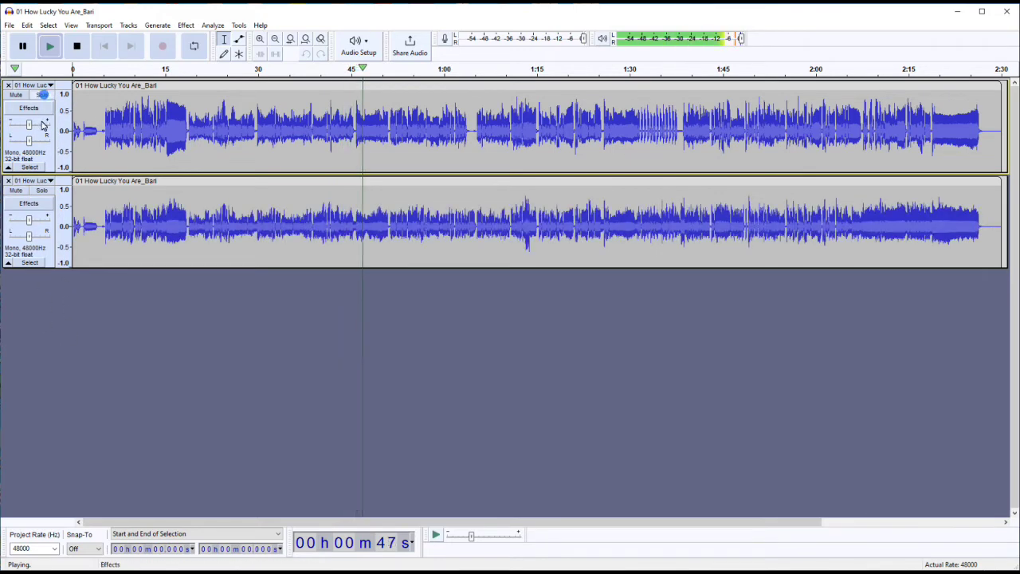
left_click(41, 191)
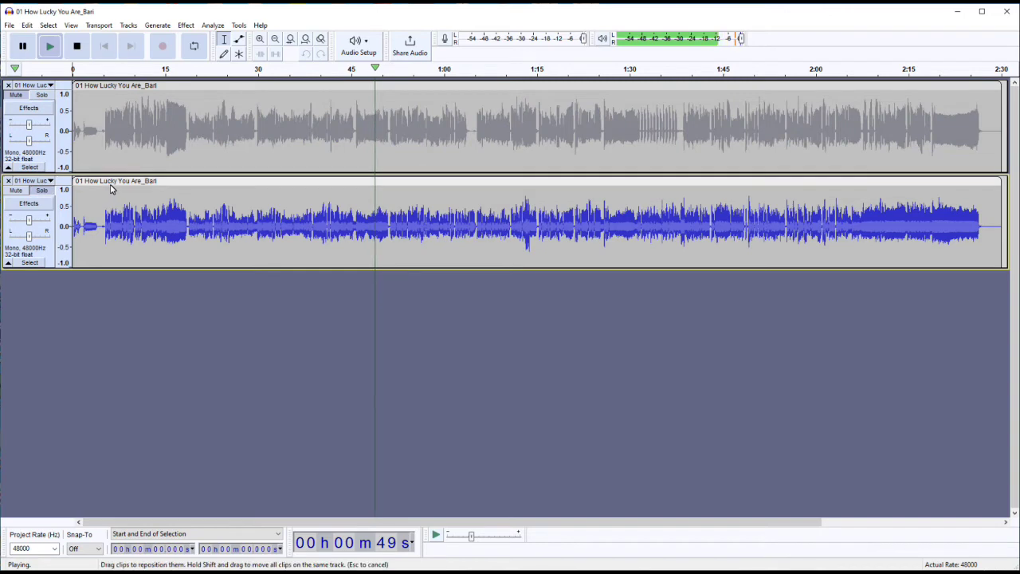
left_click(47, 193)
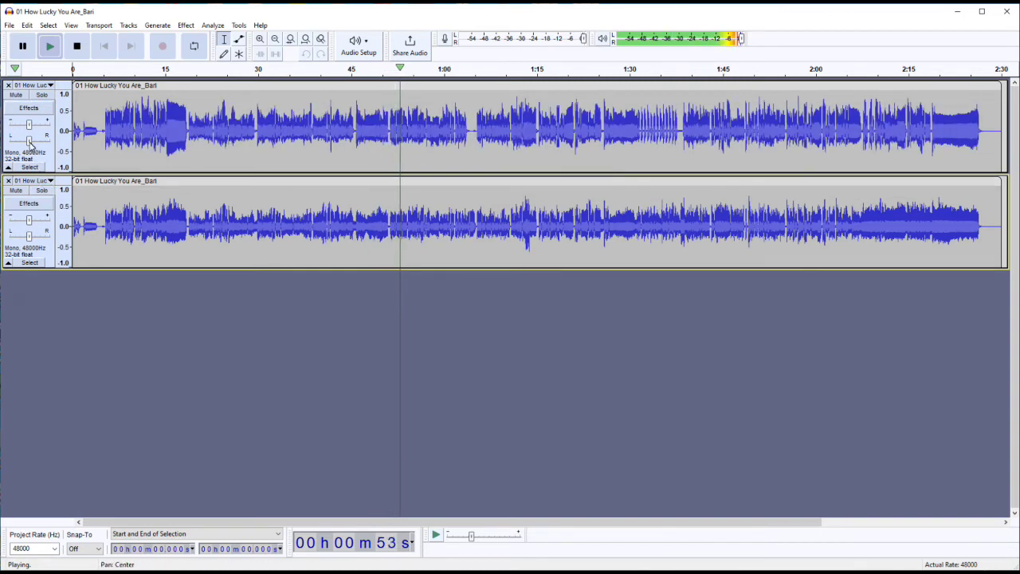
left_click(88, 51)
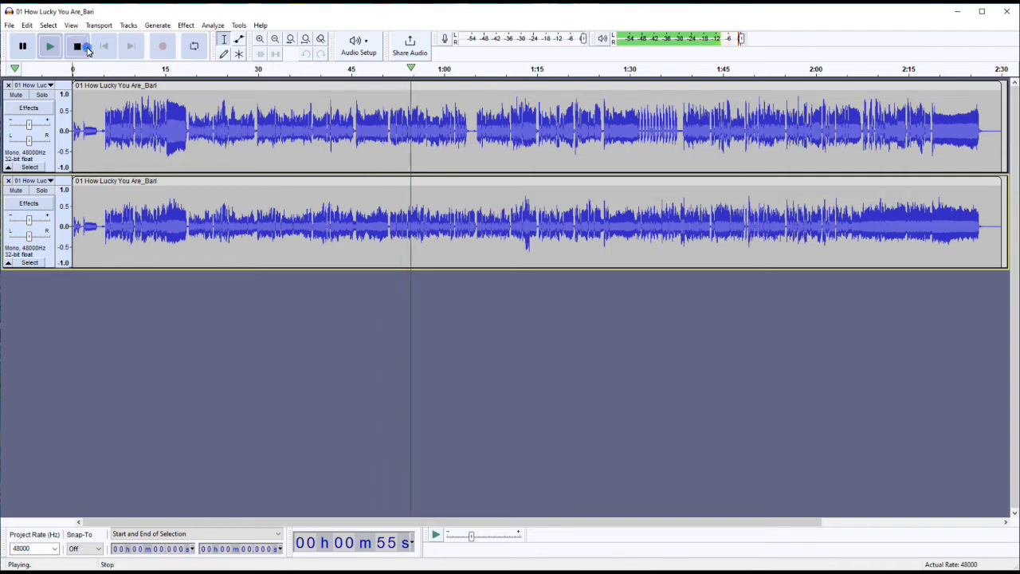
Play the tracks from about 3 s and again from the phrase starting at about 18.7 s, stopping playback each time.
left_click(88, 128)
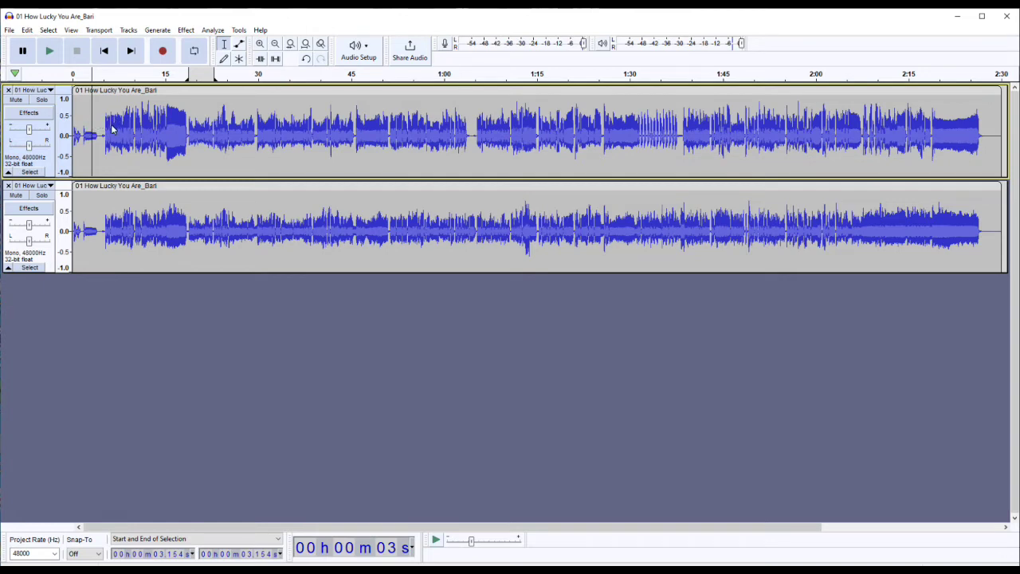
key("space")
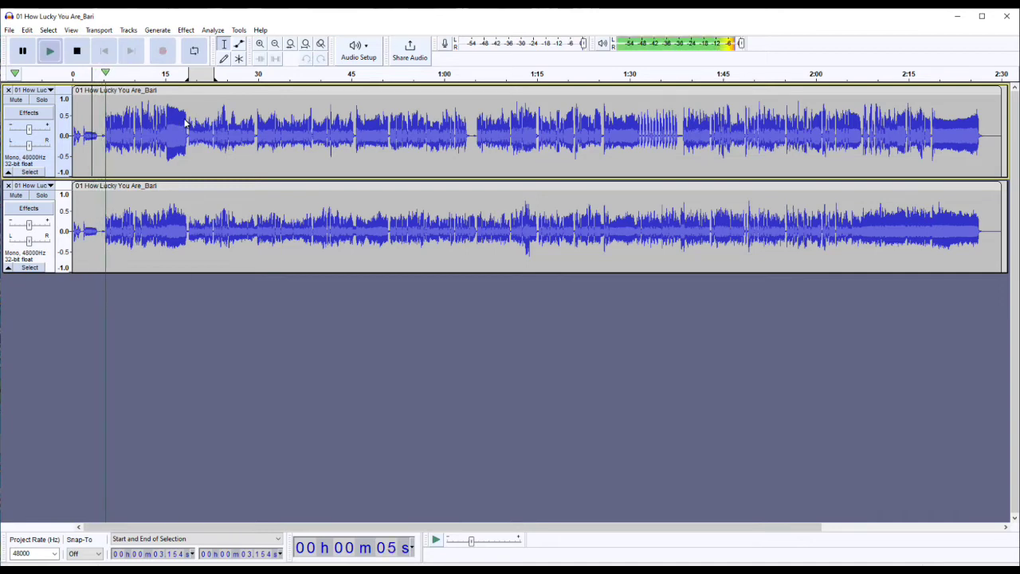
key("space")
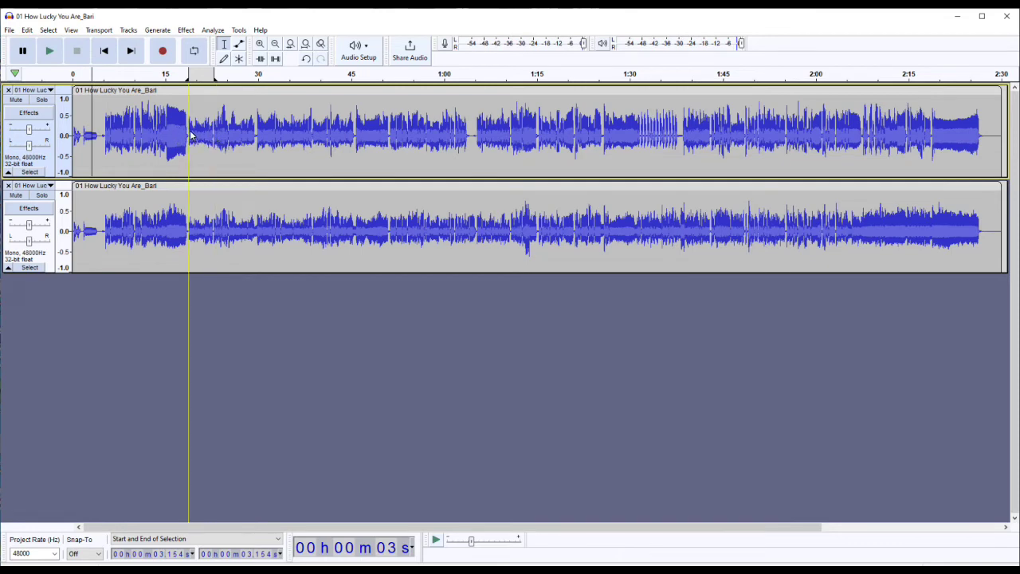
left_click(190, 136)
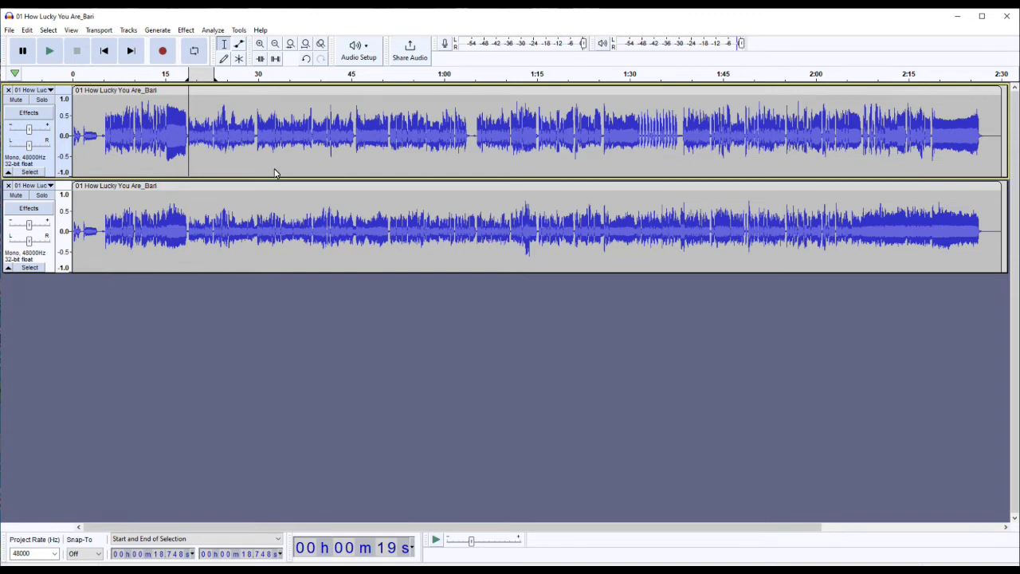
key("space")
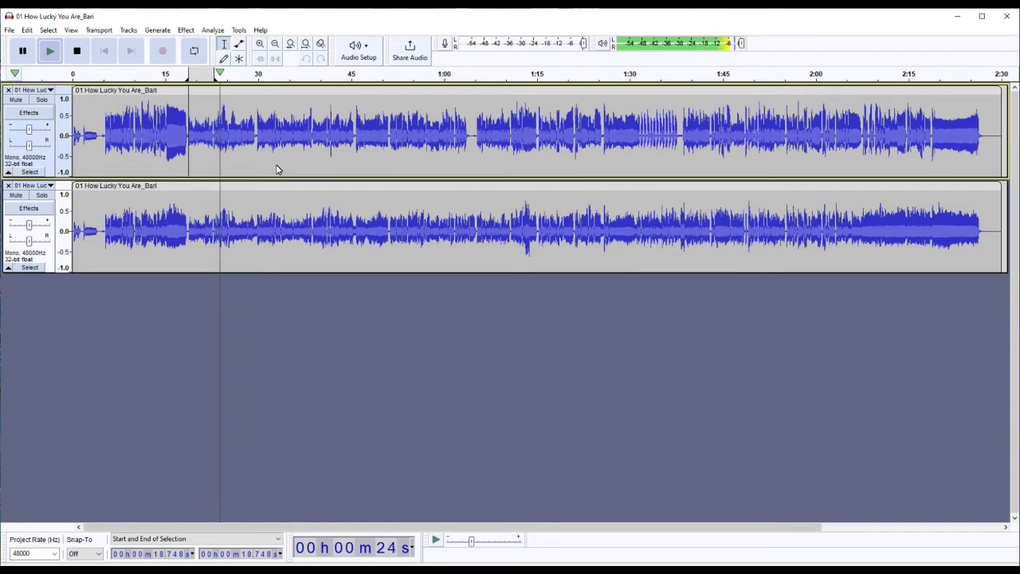
key("space")
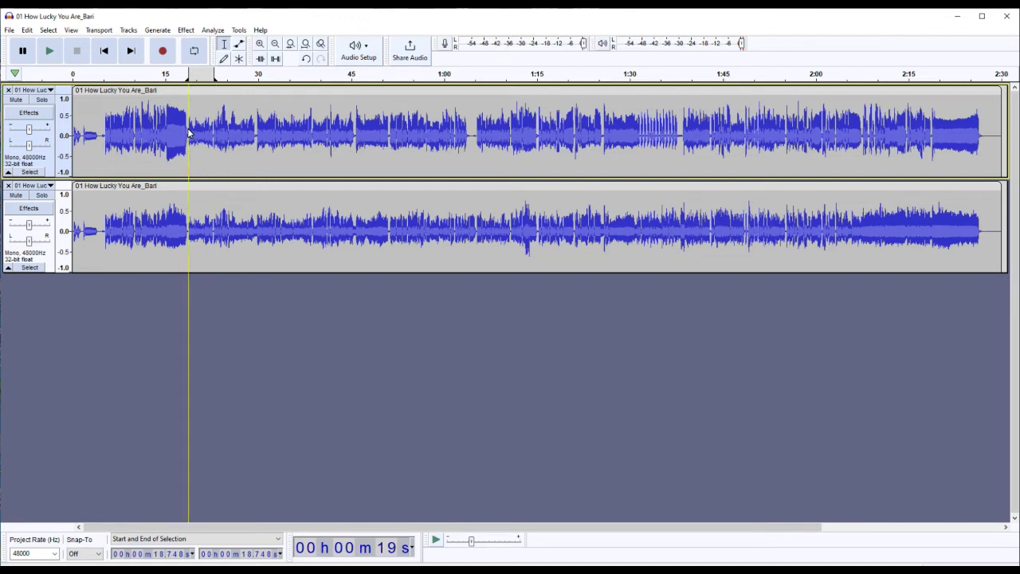
Select the upper track's phrase from about 18.7 s to 22.9 s, and play only that selection.
left_click_drag(189, 130, 211, 134)
left_click_drag(213, 135, 214, 136)
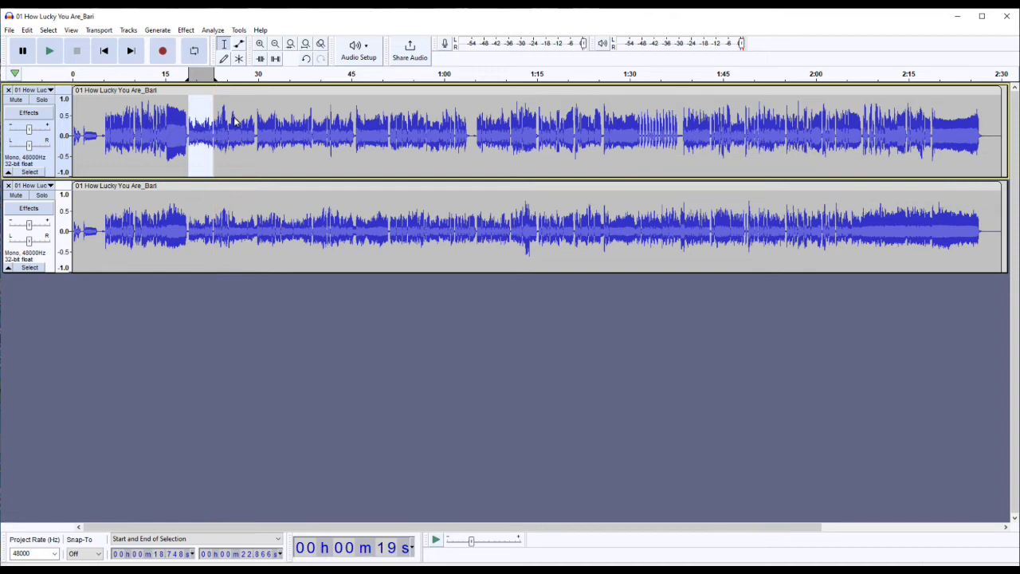
key("space")
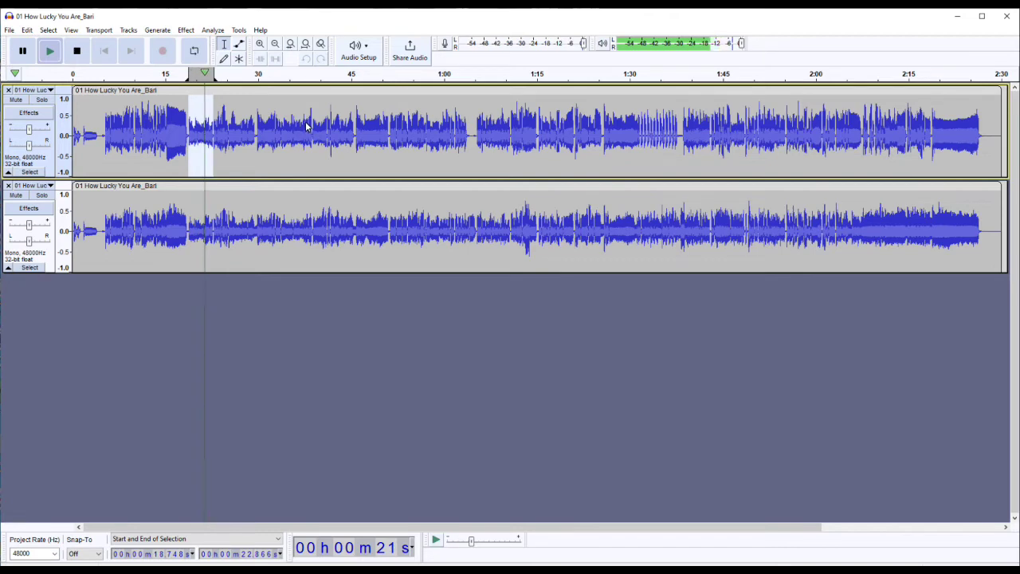
key("space")
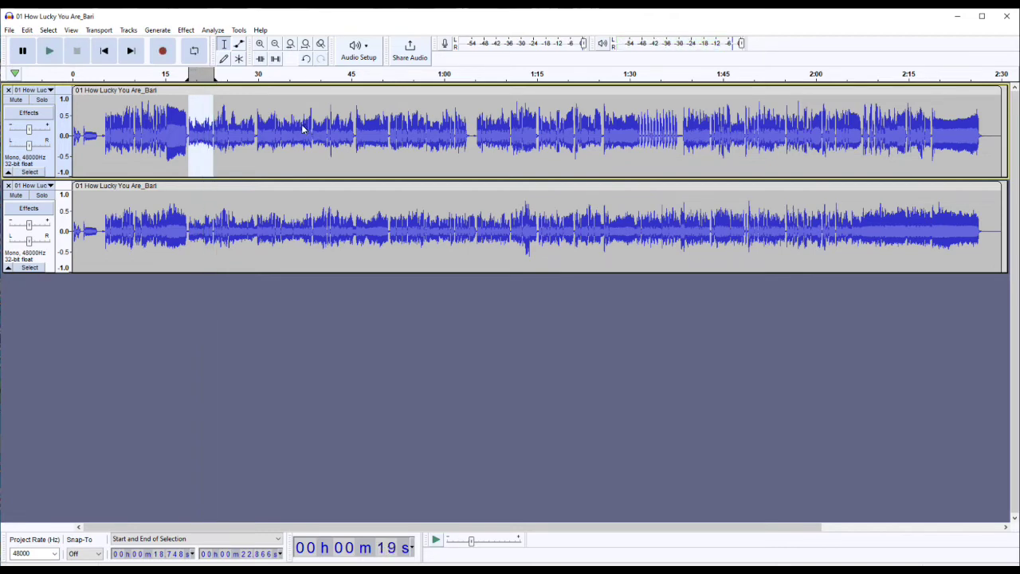
Enable looping, play the selected phrase on repeat at an adjusted system volume, and stop playback.
key("XF86AudioLowerVolume")
key("XF86AudioRaiseVolume")
key("XF86AudioRaiseVolume")
key("XF86AudioRaiseVolume")
key("XF86AudioRaiseVolume")
left_click(194, 51)
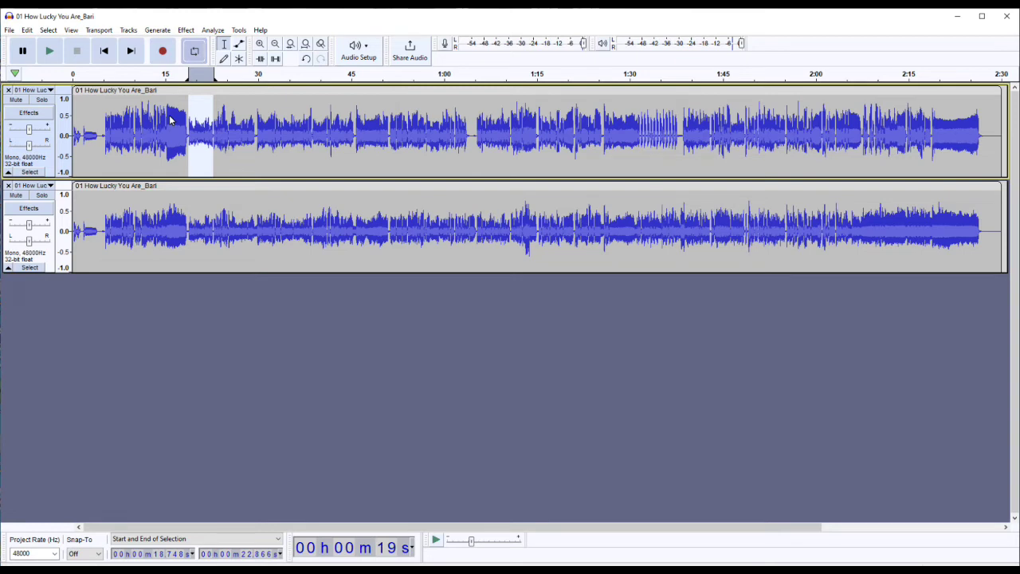
key("space")
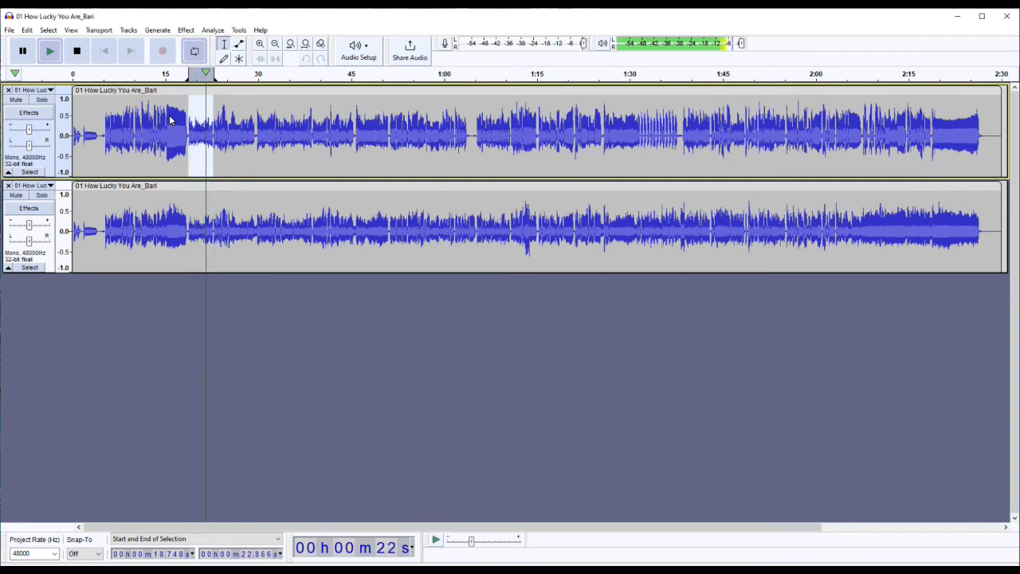
key("space")
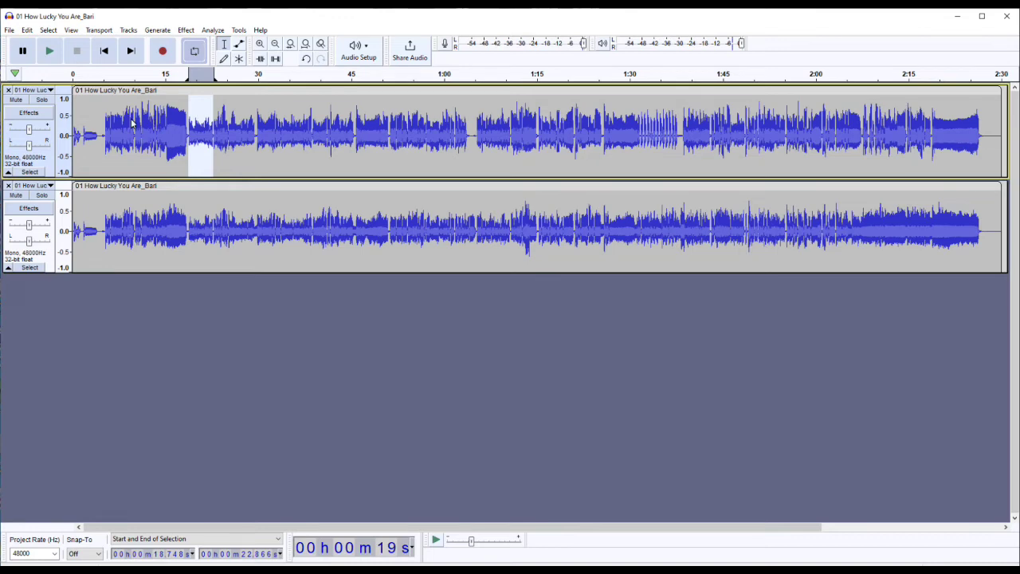
left_click(90, 123)
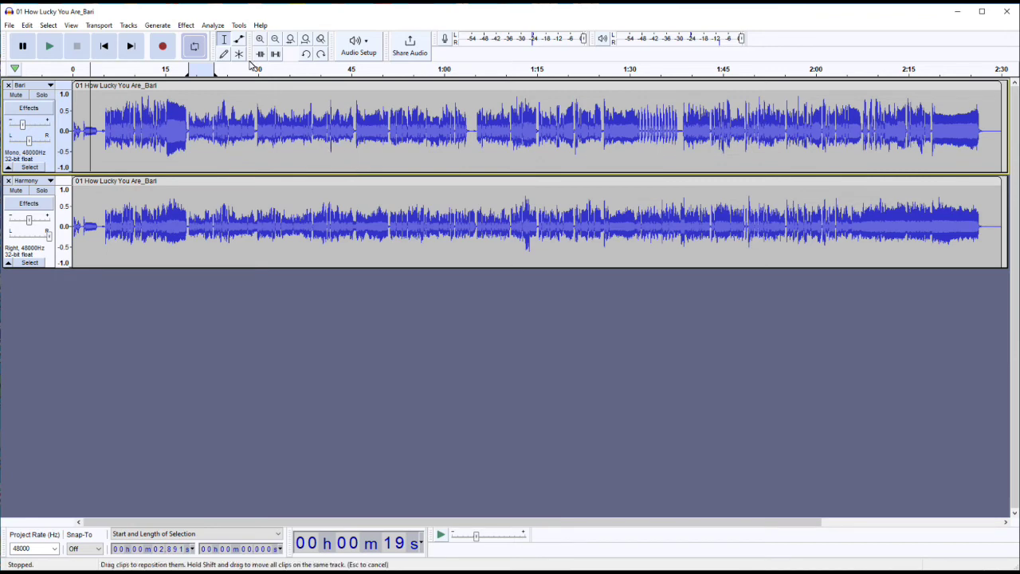
left_click(187, 25)
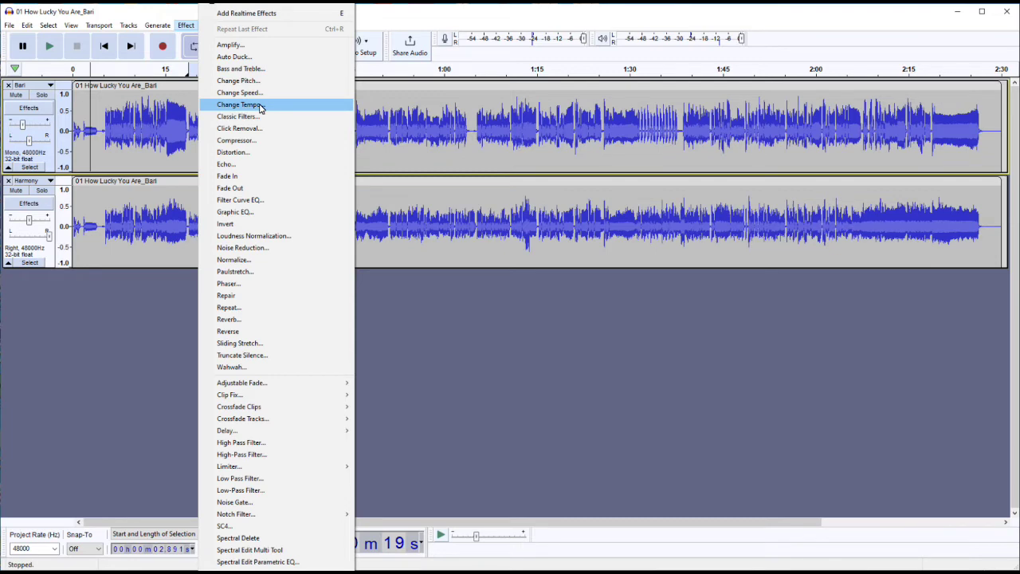
left_click(386, 22)
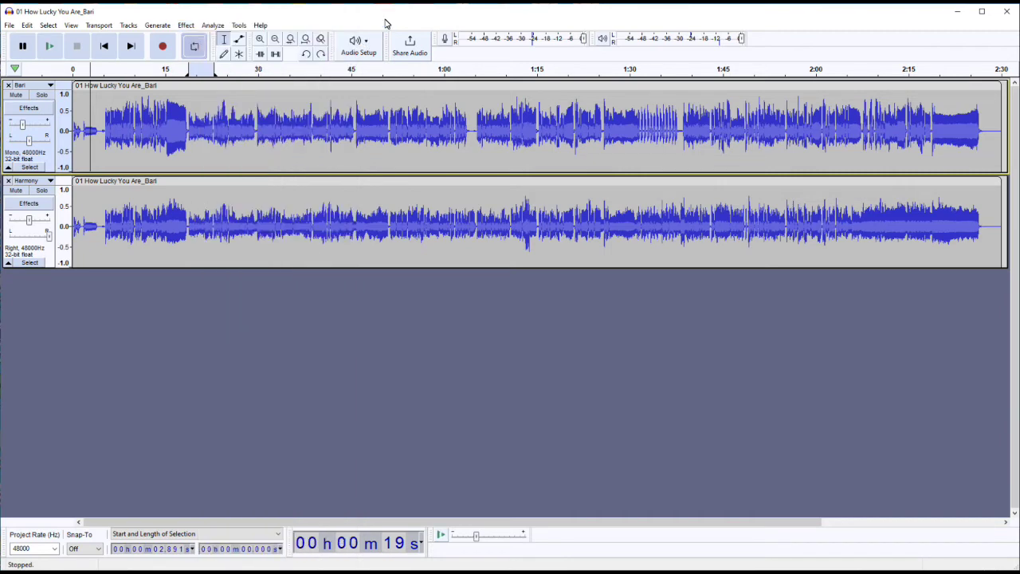
Select all audio, preview the Change Tempo effect at -25.000 percent, and close the effect without applying it.
key("ctrl+a")
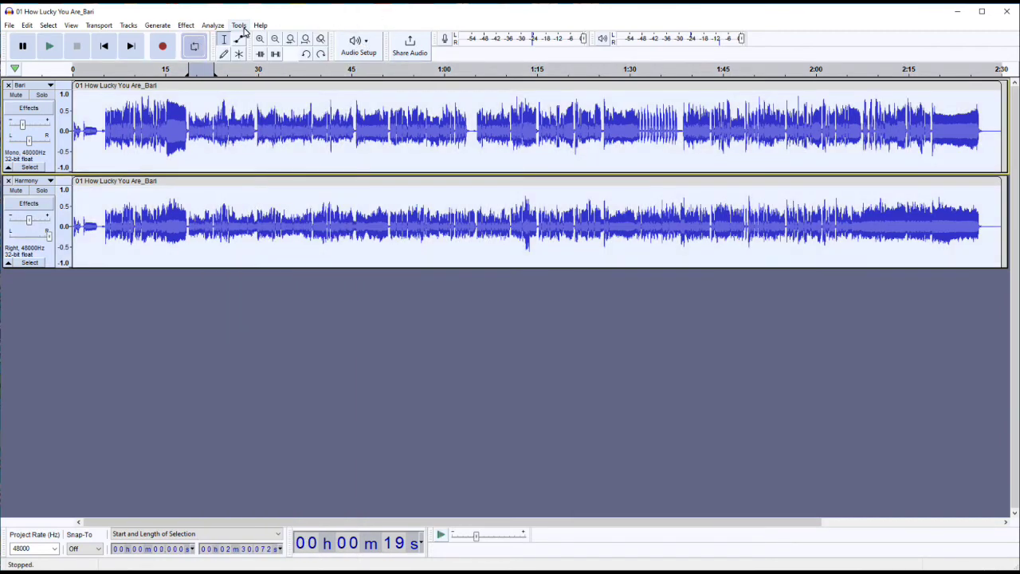
left_click(186, 26)
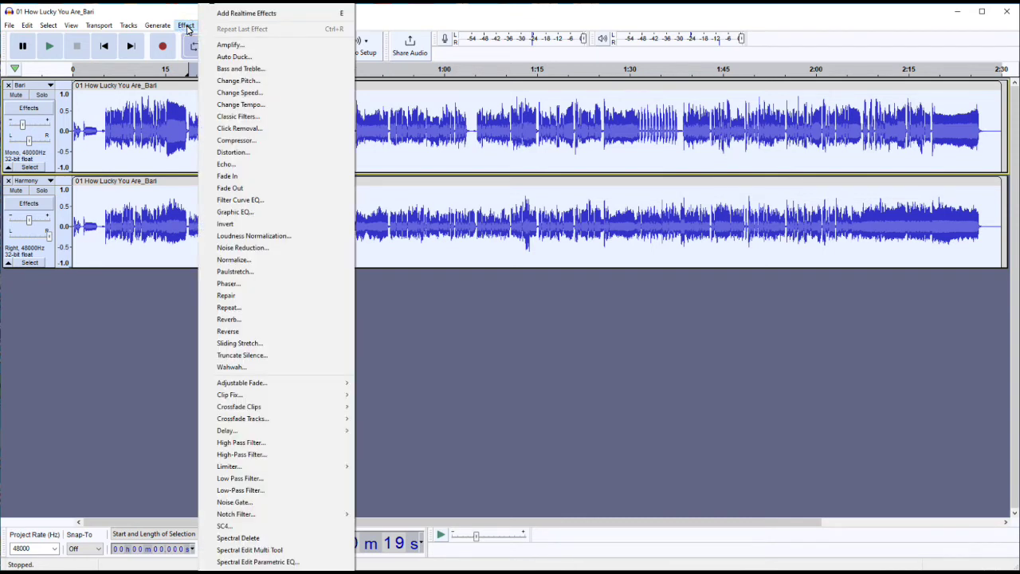
left_click(258, 105)
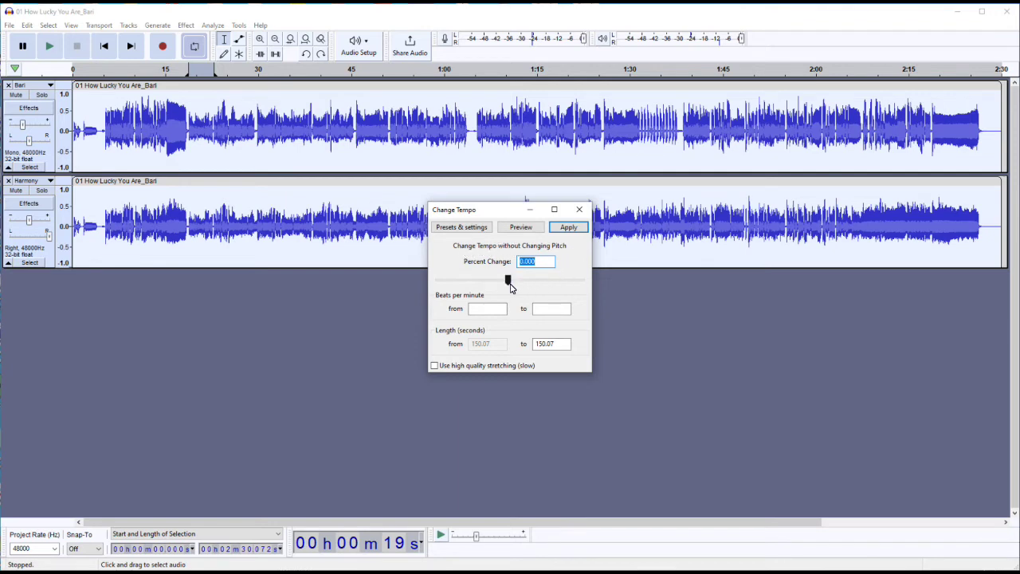
left_click_drag(507, 280, 492, 289)
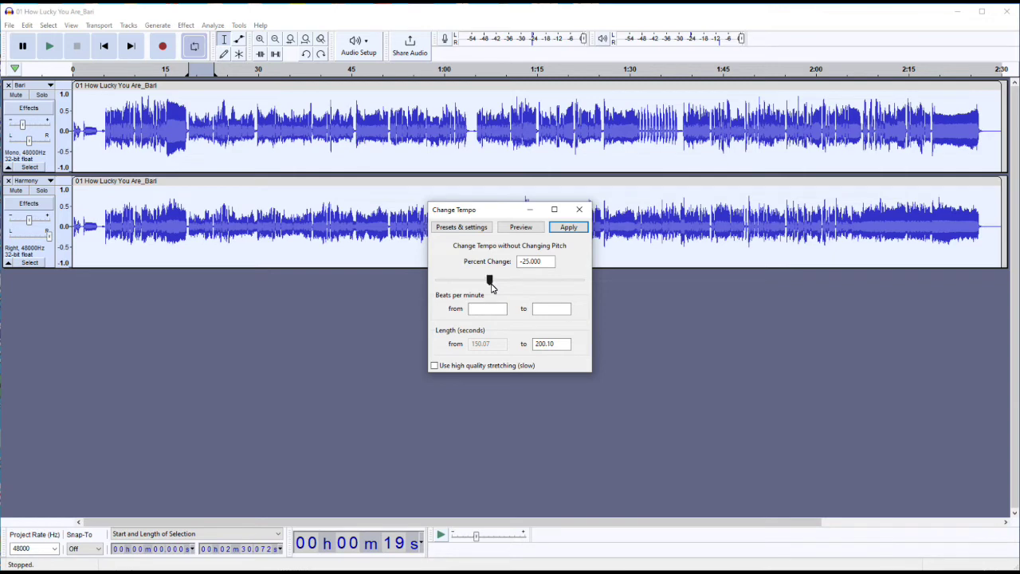
left_click(521, 228)
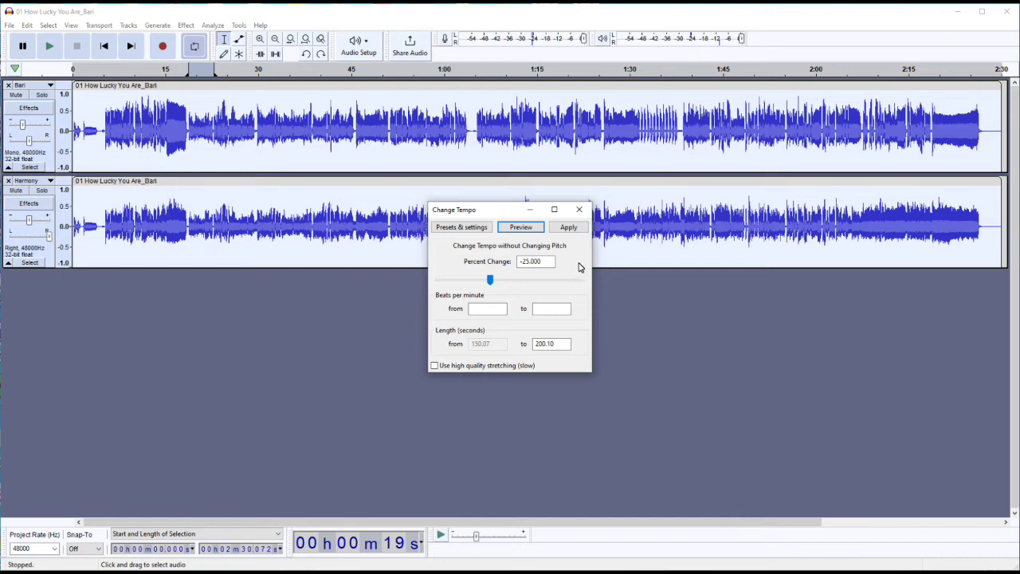
left_click(579, 211)
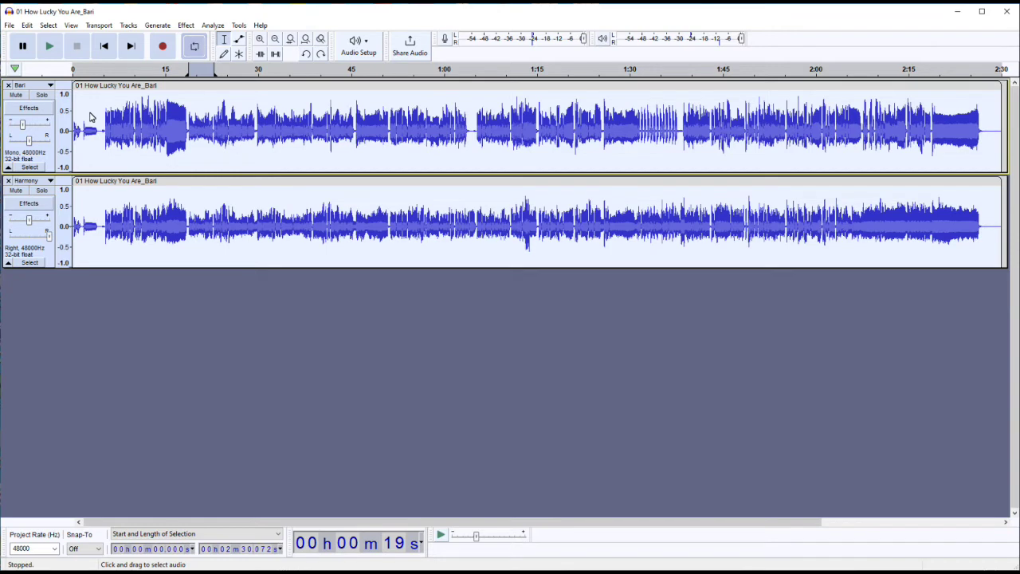
Clear the selection by placing the cursor at about 2.8 s, and redo the pan change that centers the Harmony track.
left_click(90, 117)
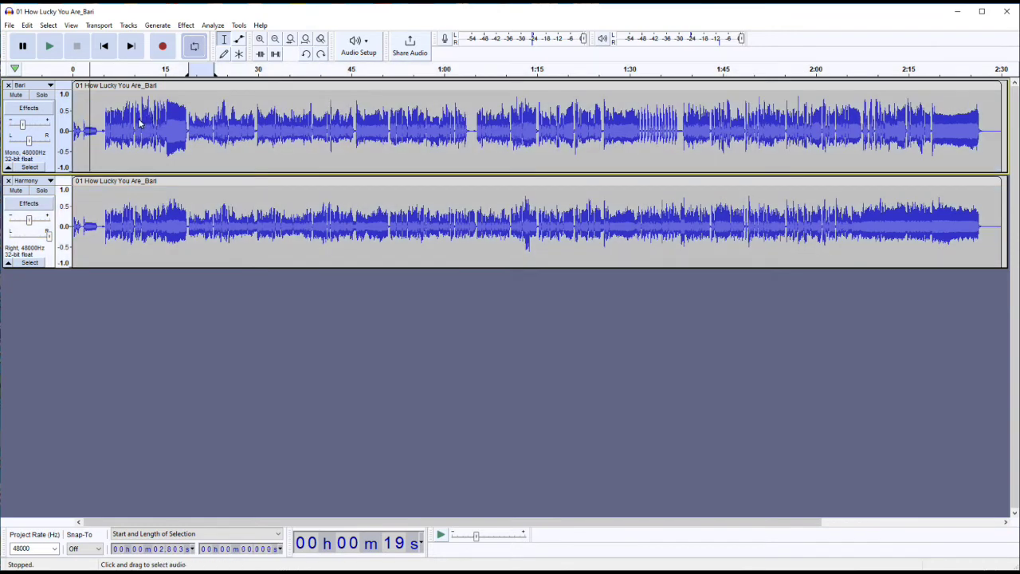
key("ctrl+y")
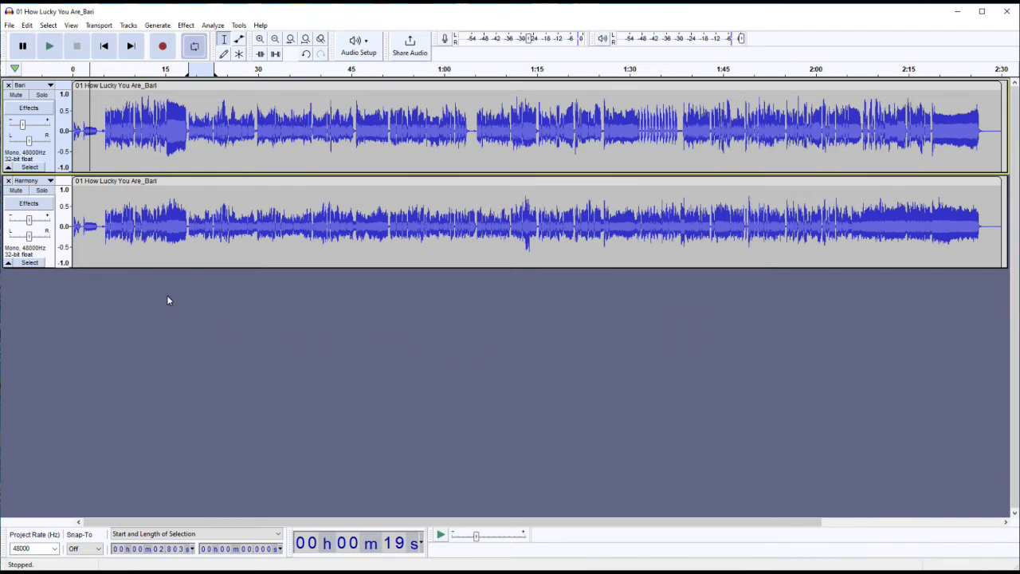
Open the upper track's name for editing and keep it as Bari.
left_click(50, 85)
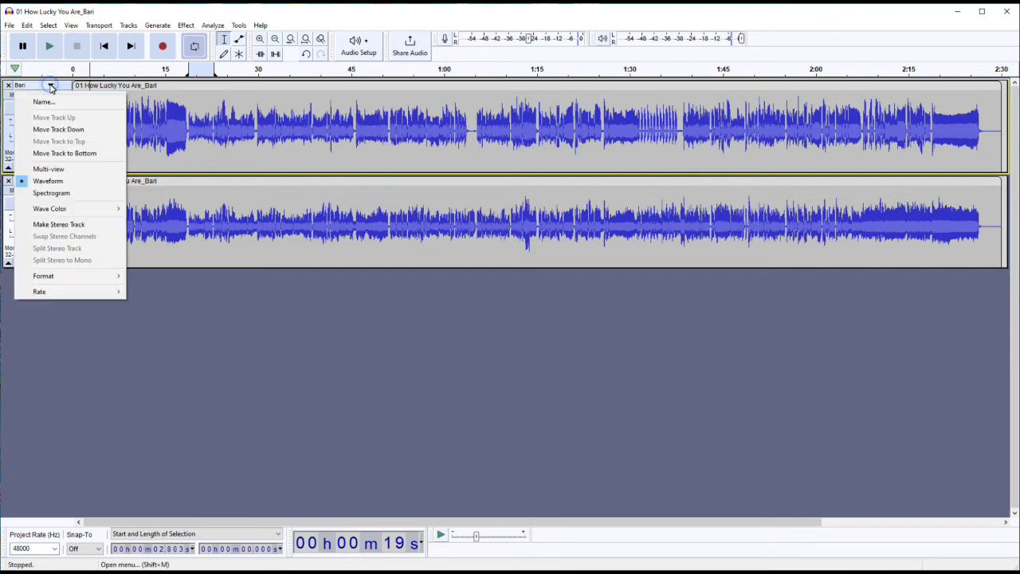
left_click(48, 103)
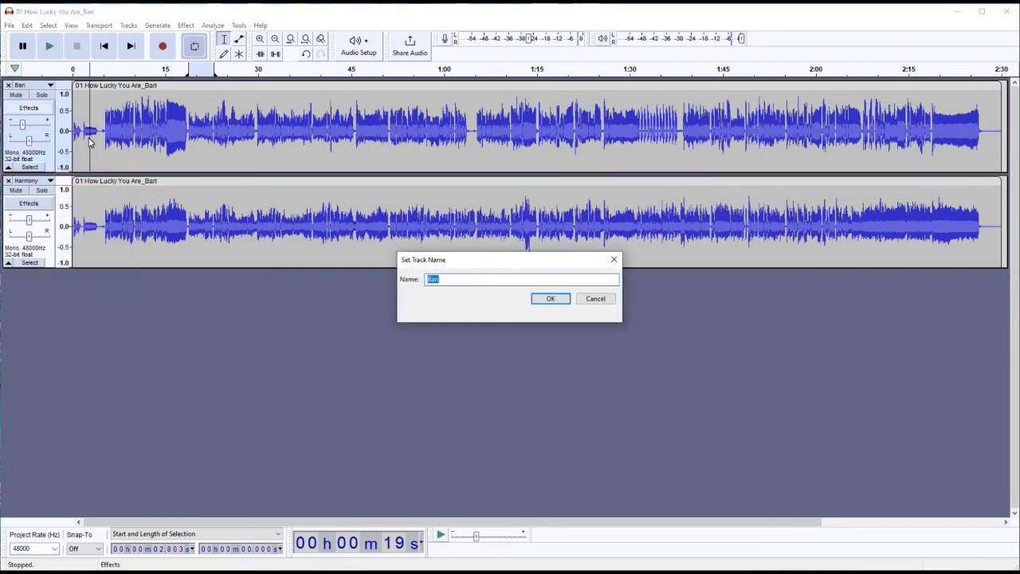
left_click(552, 299)
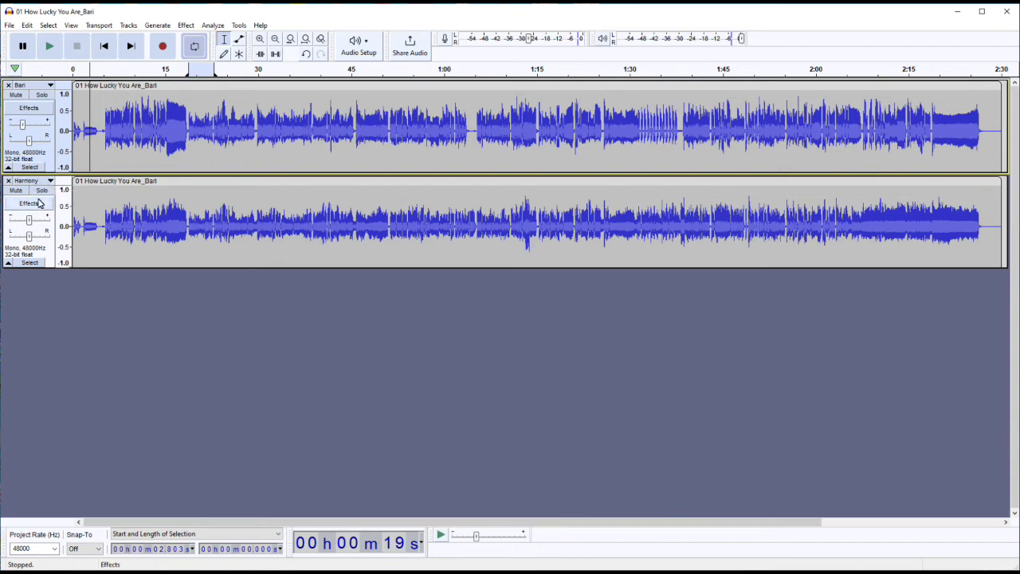
Mute the Bari track and review the available playback devices in the audio setup.
left_click(17, 95)
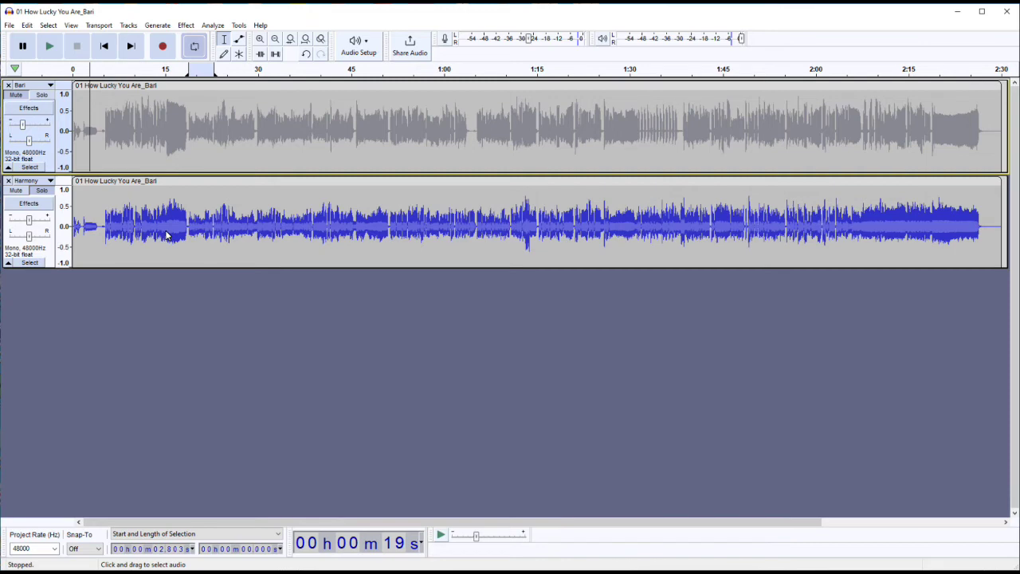
left_click(371, 50)
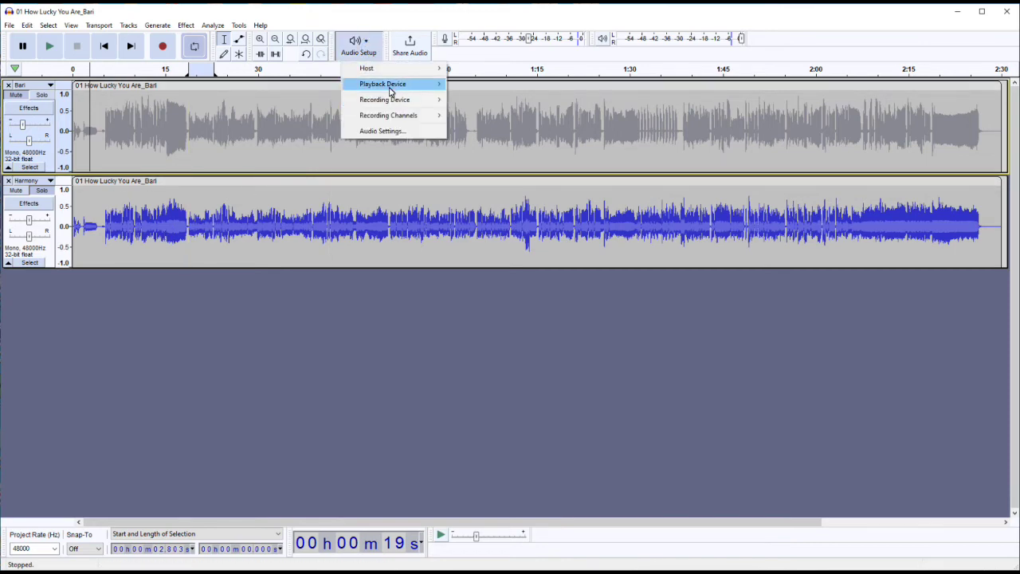
mouse_move(389, 90)
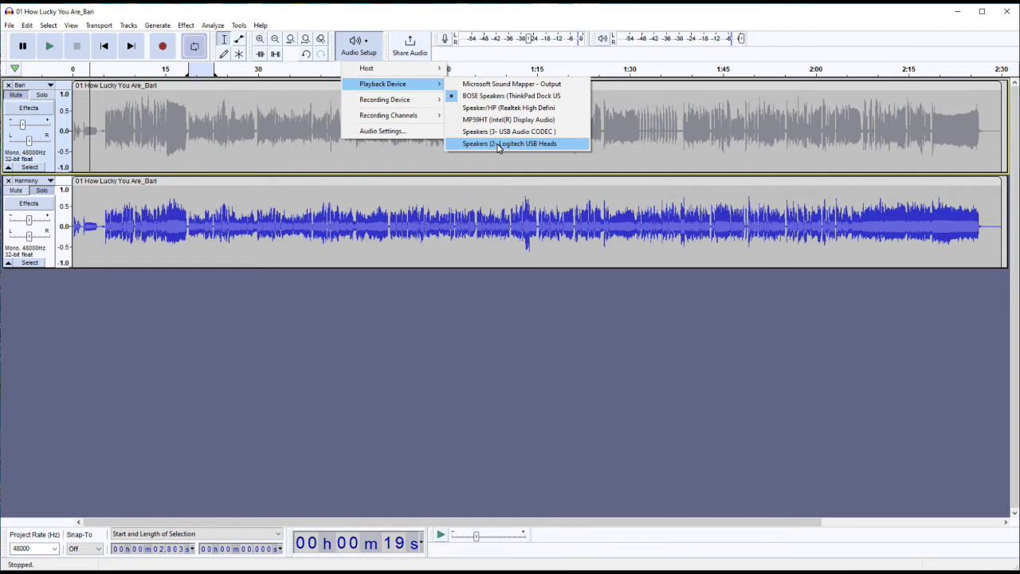
left_click(494, 84)
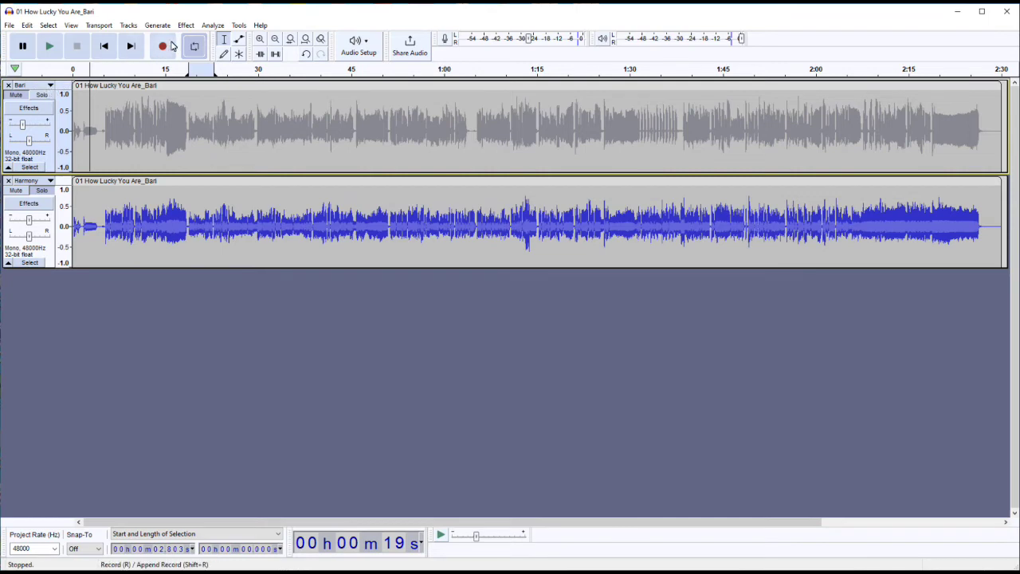
Record a vocal take on a new track from about 2.8 s to 18.5 s alongside the Harmony track, and unmute the new track.
left_click(169, 45)
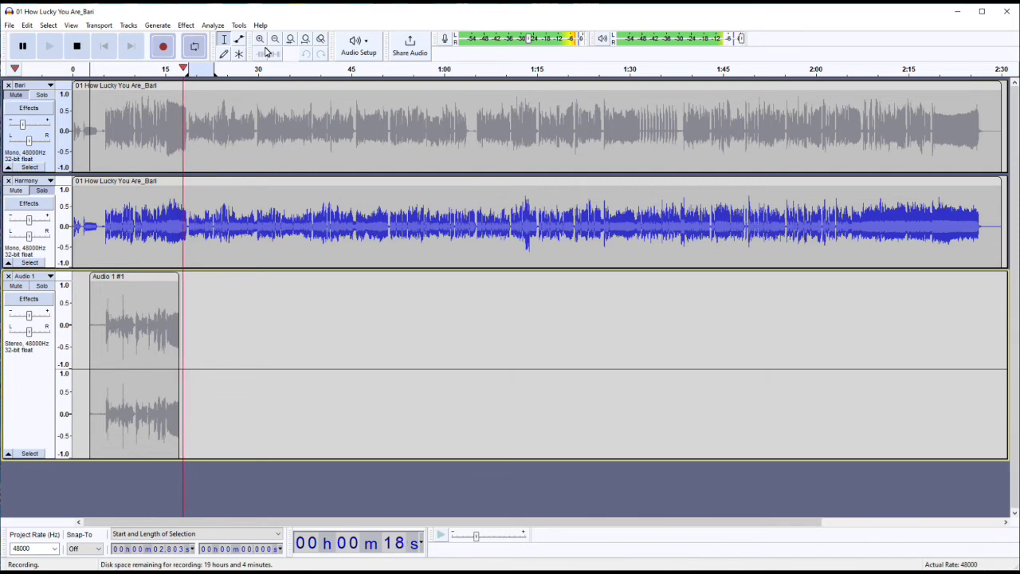
key("space")
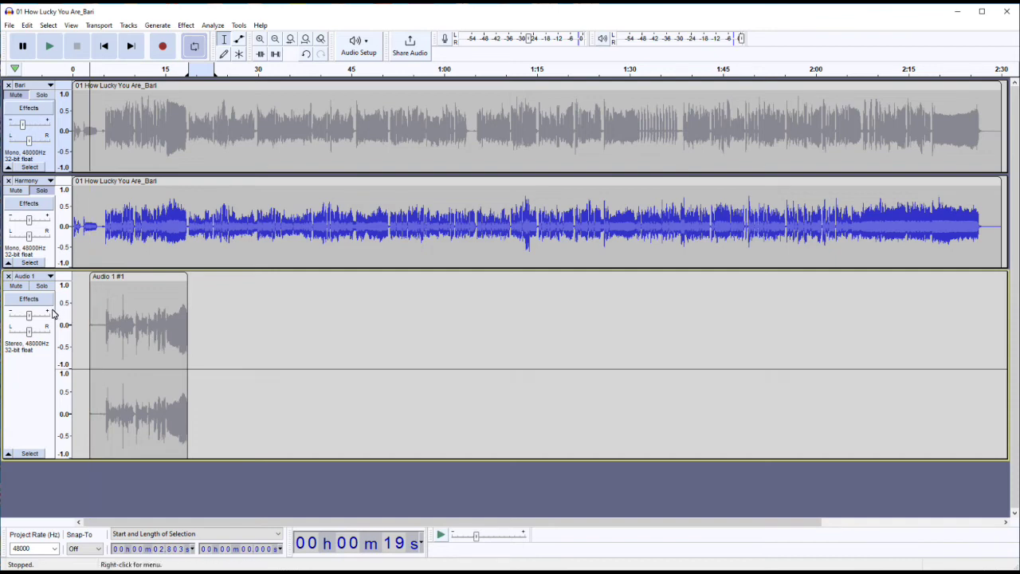
left_click(17, 287)
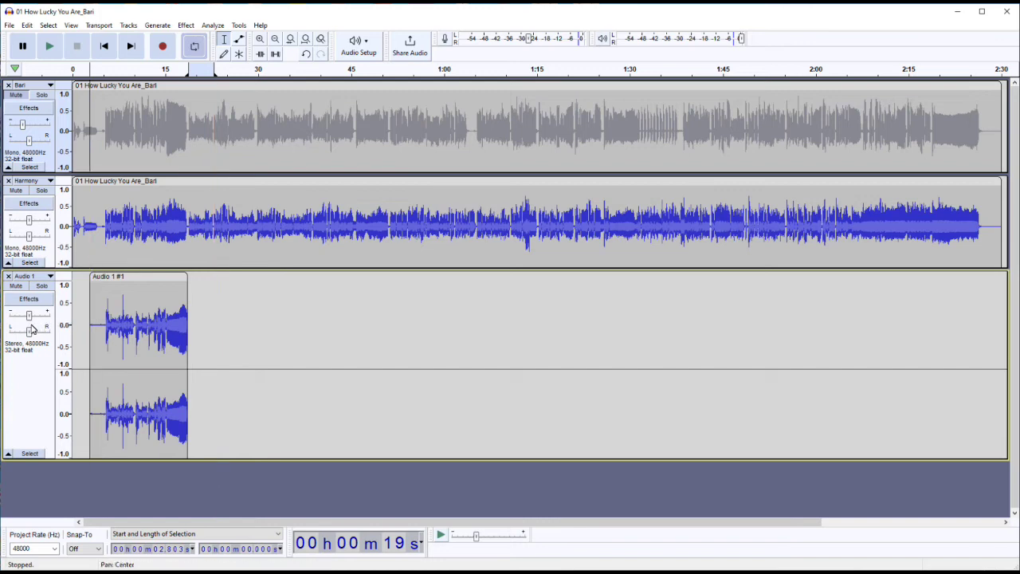
Lower the gain of the Audio 1 recording, play it with Harmony while raising its gain again, and stop playback.
left_click_drag(29, 317, 24, 315)
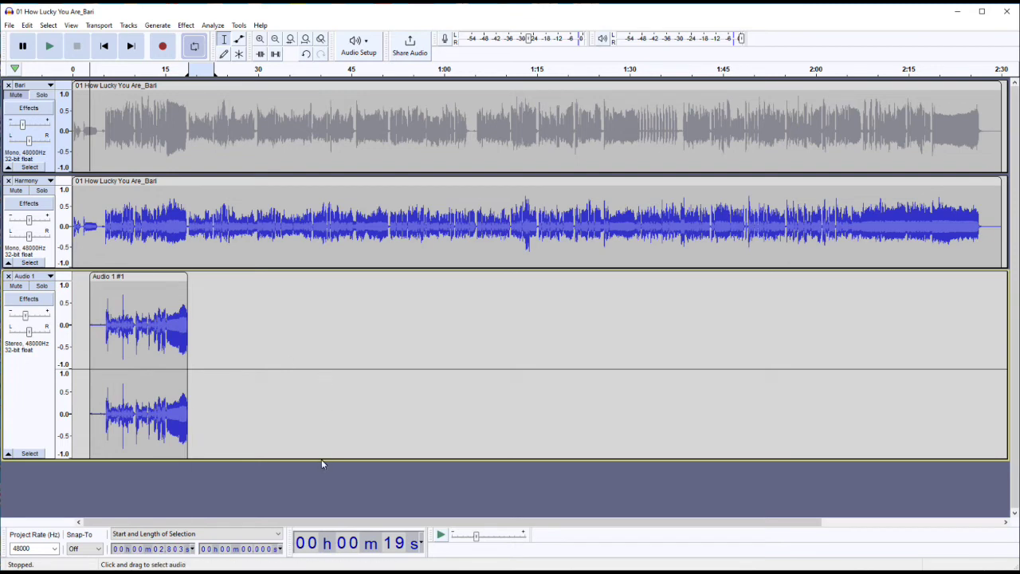
key("space")
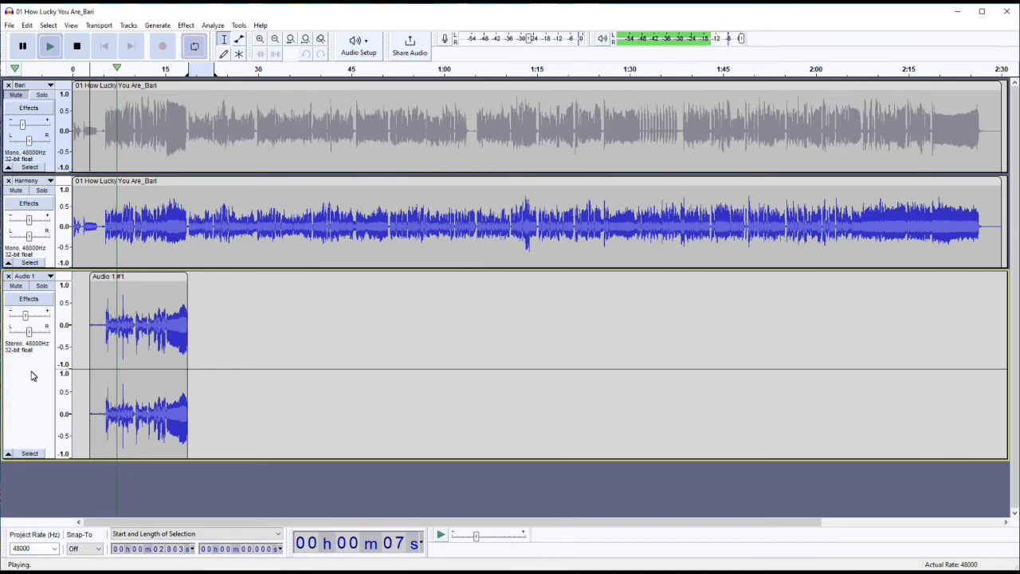
left_click_drag(25, 316, 33, 319)
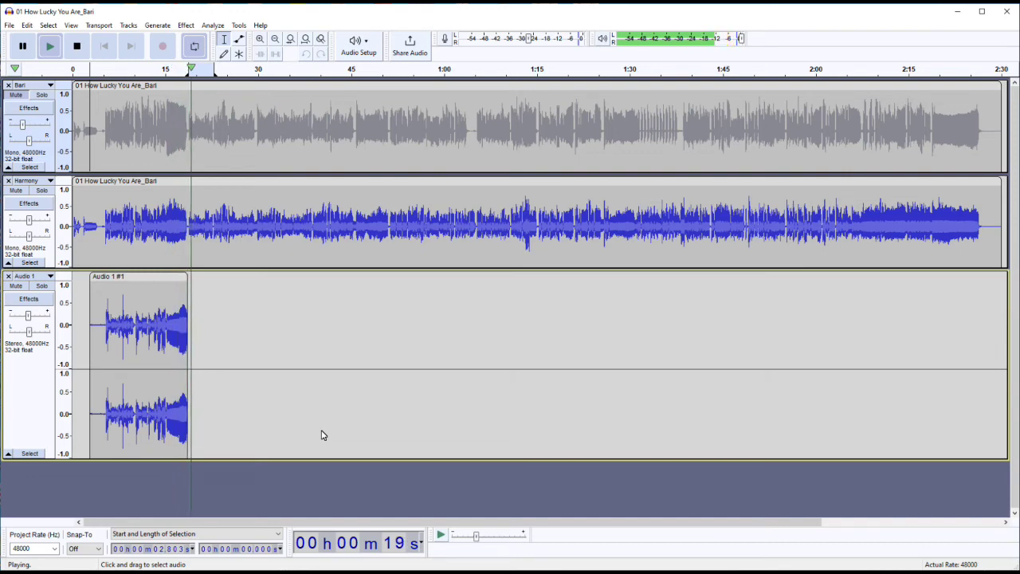
key("space")
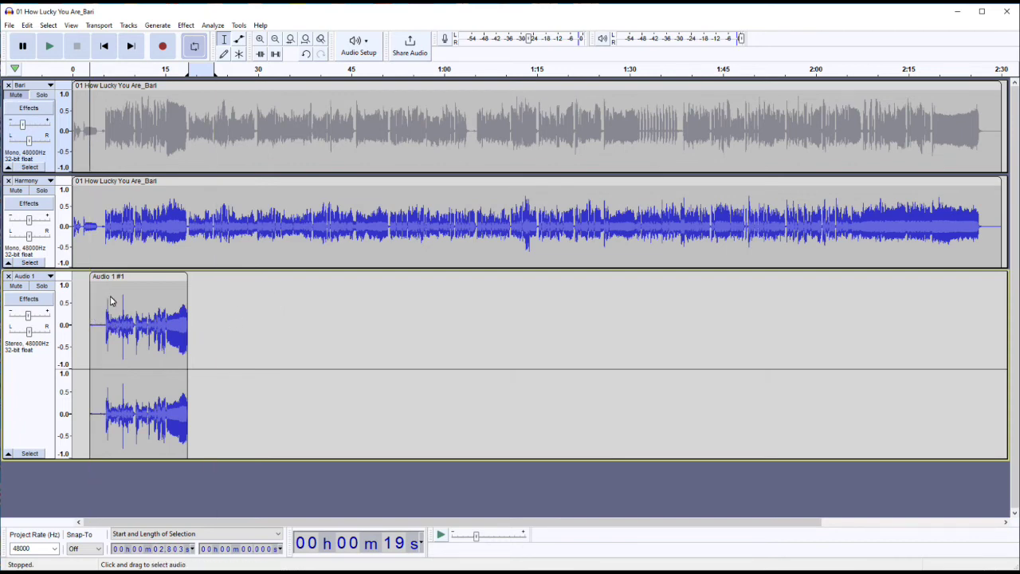
Mute the Harmony track and play the Audio 1 recording on its own from about 2.8 s.
left_click(16, 190)
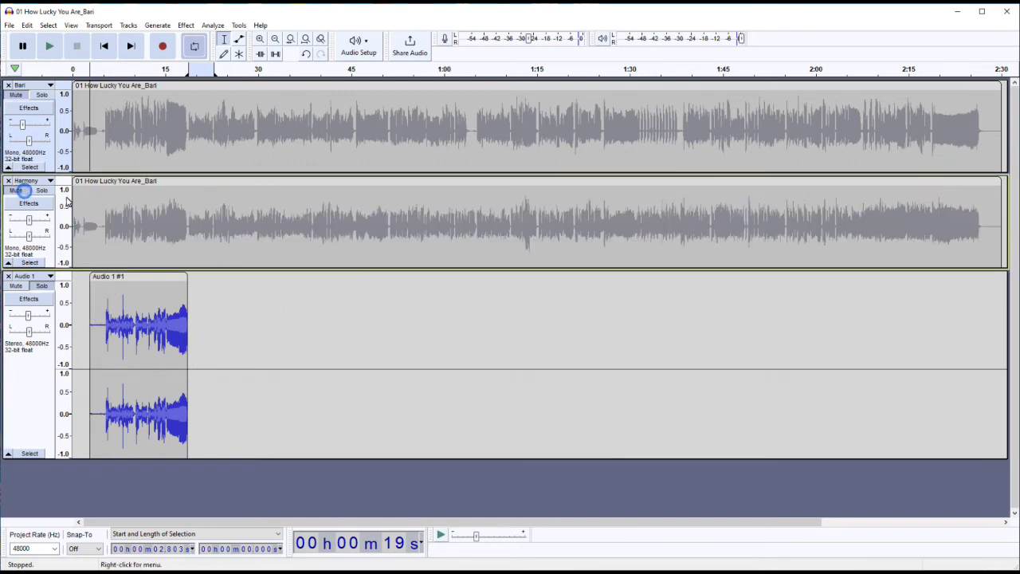
key("space")
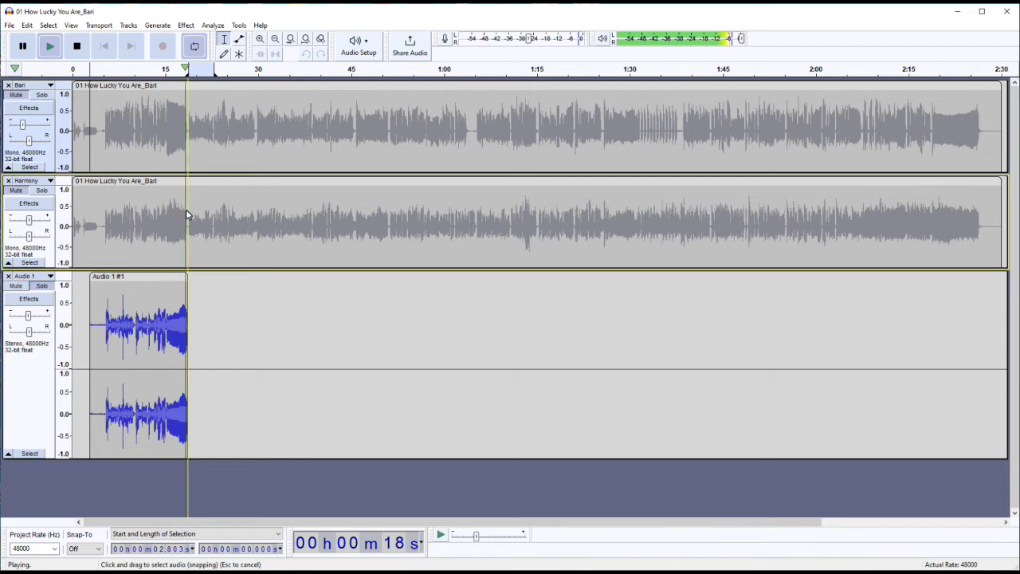
key("space")
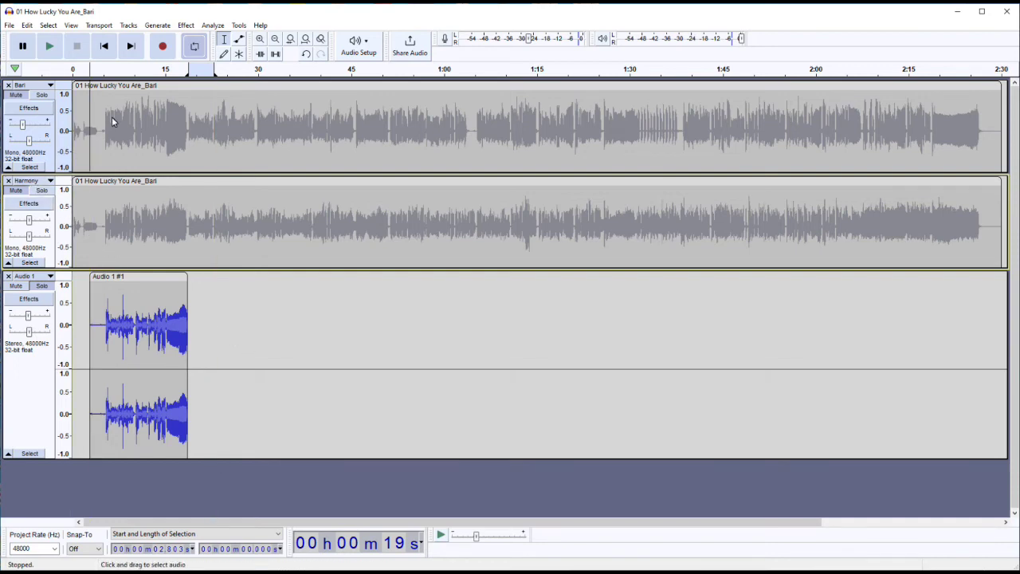
Unmute the Bari track and play it together with the Audio 1 recording to compare them.
left_click(19, 91)
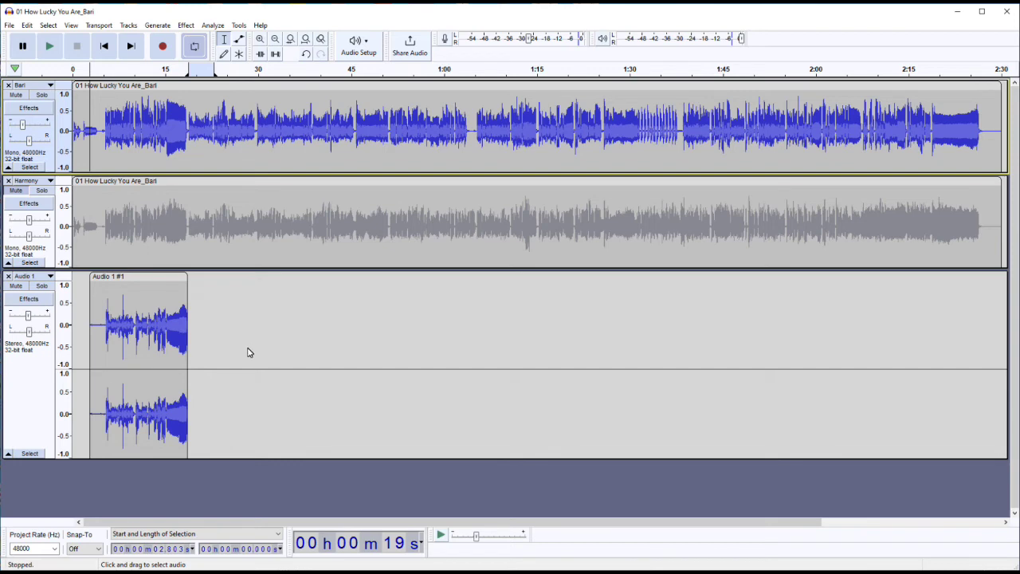
key("space")
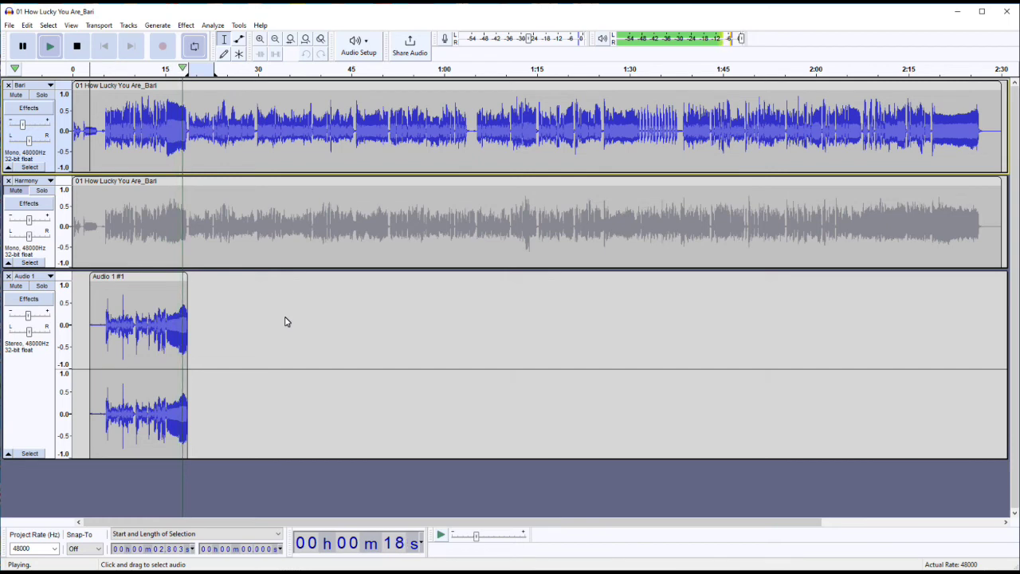
key("space")
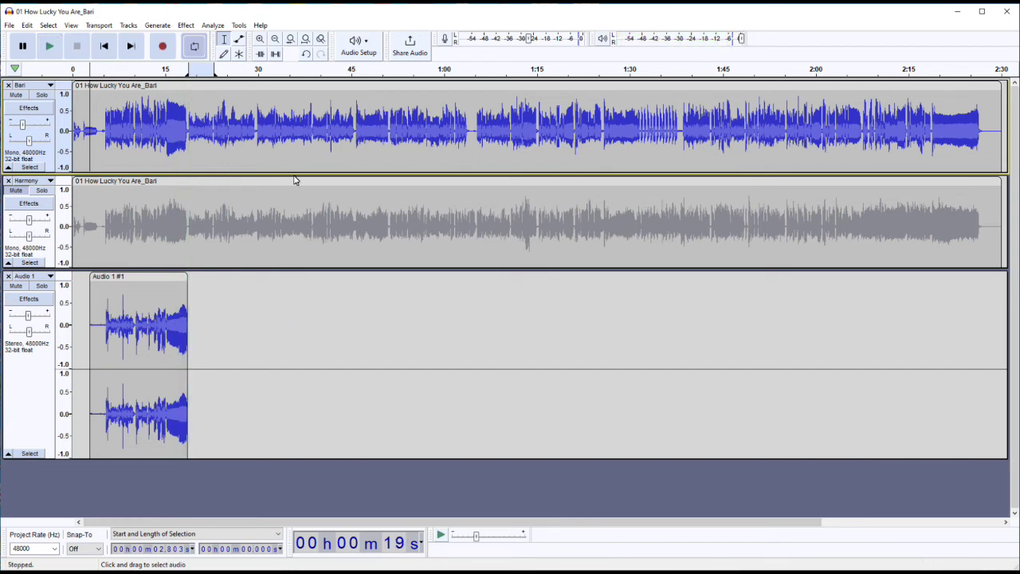
Raise the Bari track's gain to near its midpoint and replay it against the Audio 1 recording.
left_click_drag(22, 128, 30, 128)
key("space")
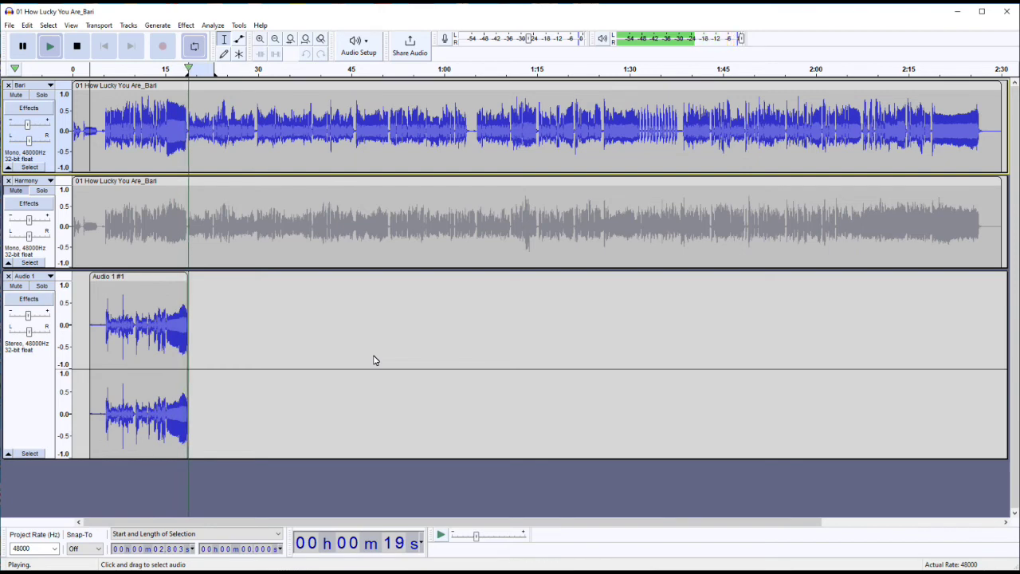
key("space")
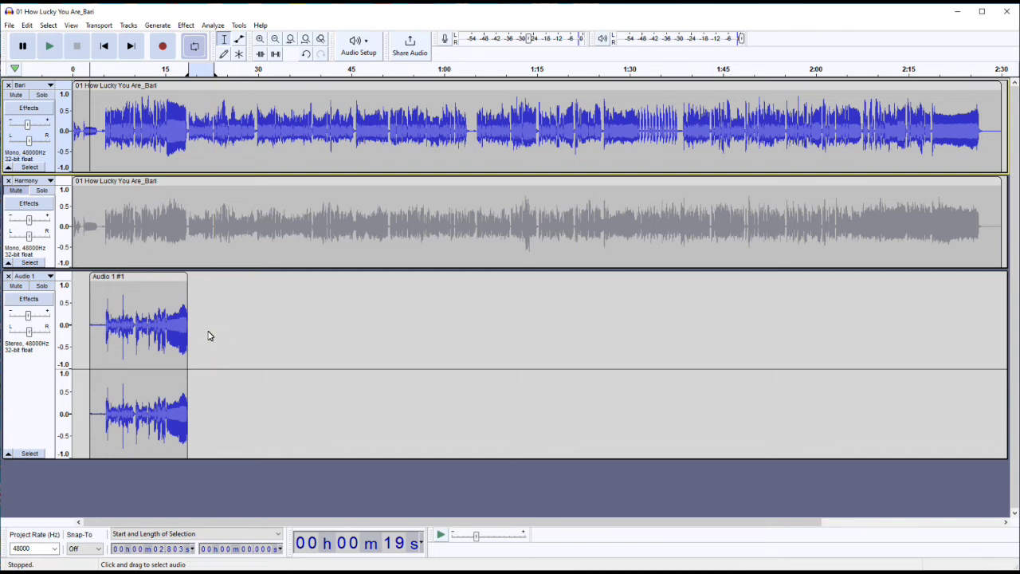
Place the cursor at about 16.7 s in the Bari track and reduce the height of the Audio 1 track.
left_click(169, 294)
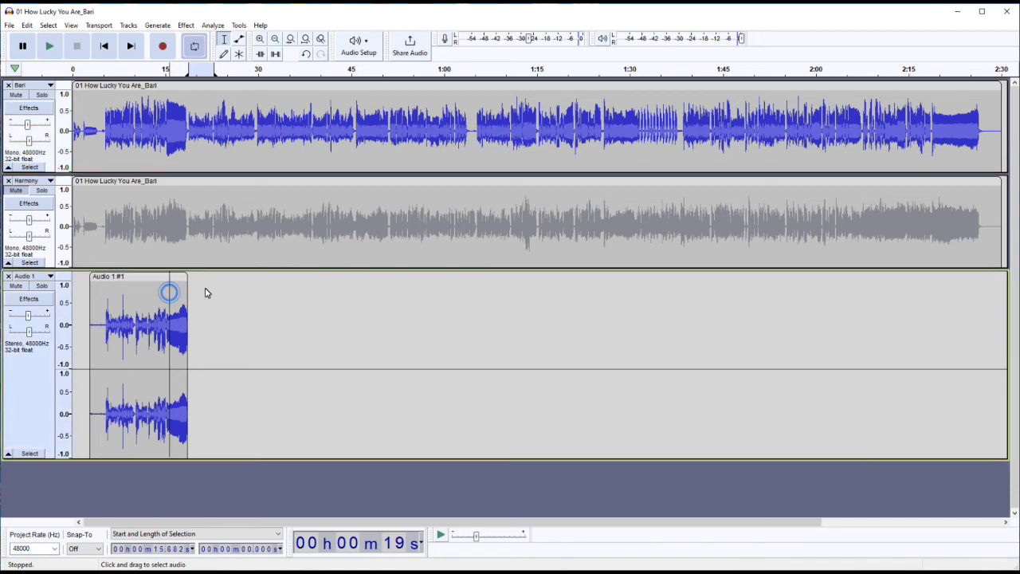
left_click(177, 133)
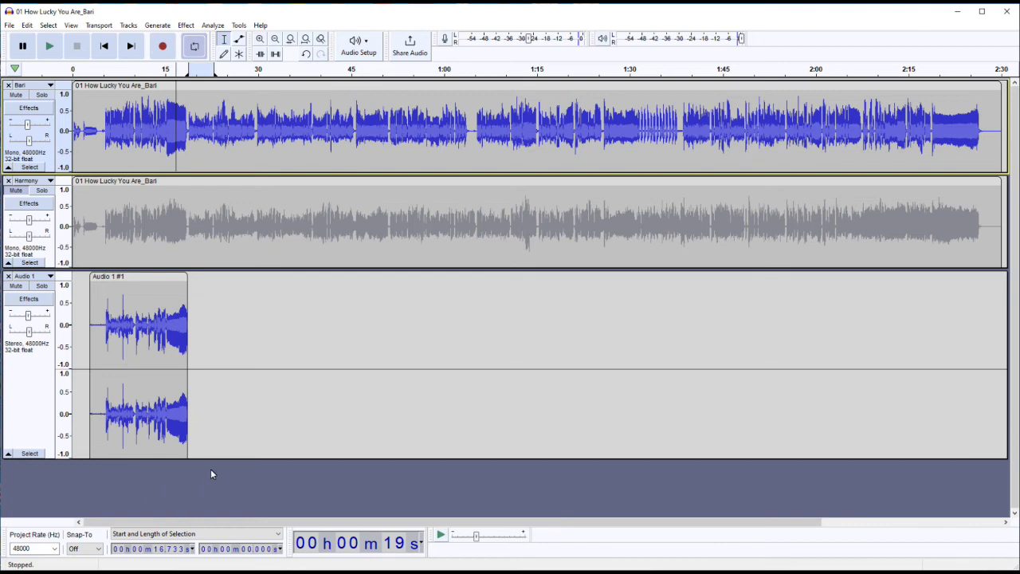
left_click_drag(224, 460, 225, 373)
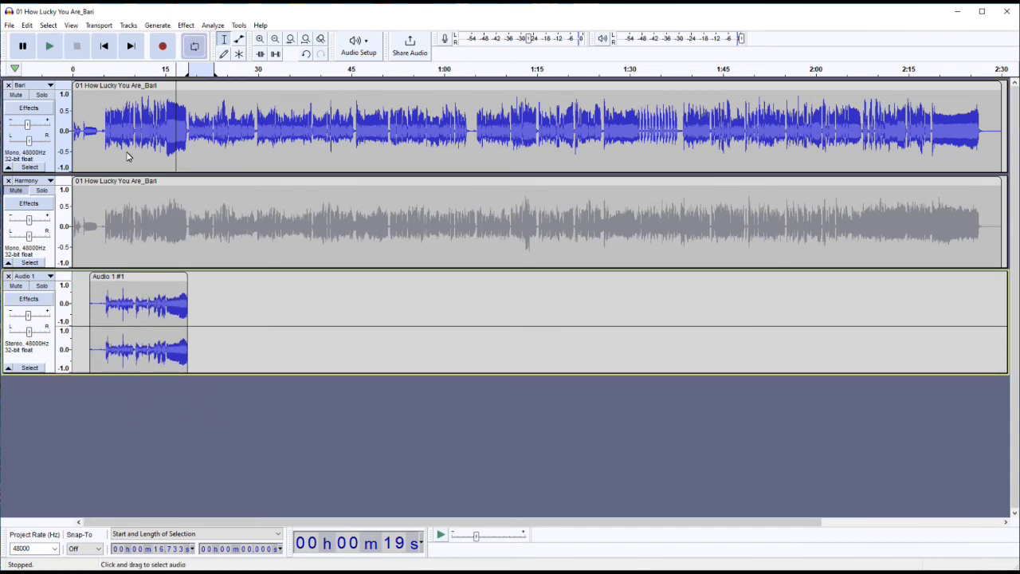
Record a second take on a new track from about 16.7 s to 27 s, and undo that recording.
left_click(164, 48)
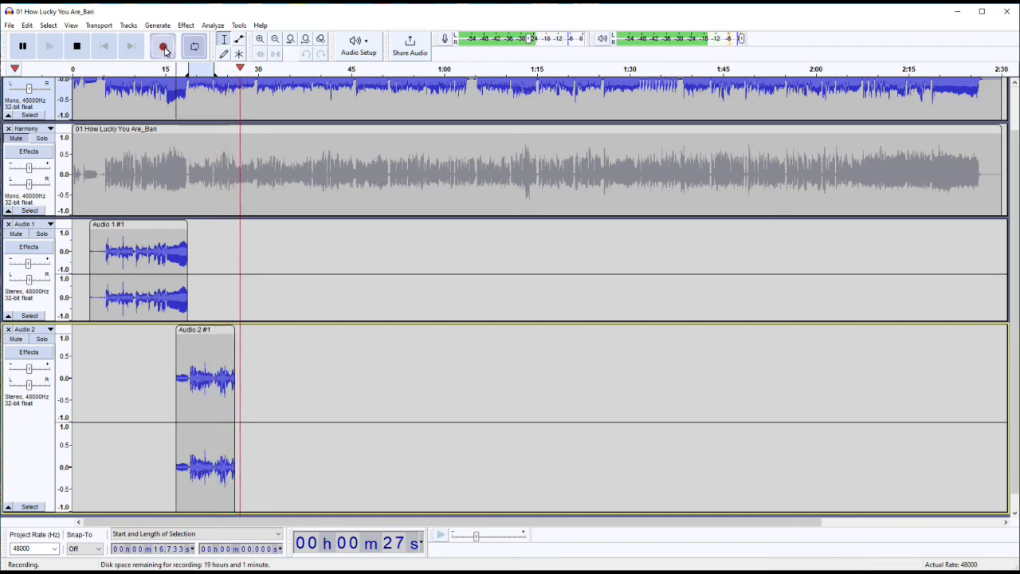
key("space")
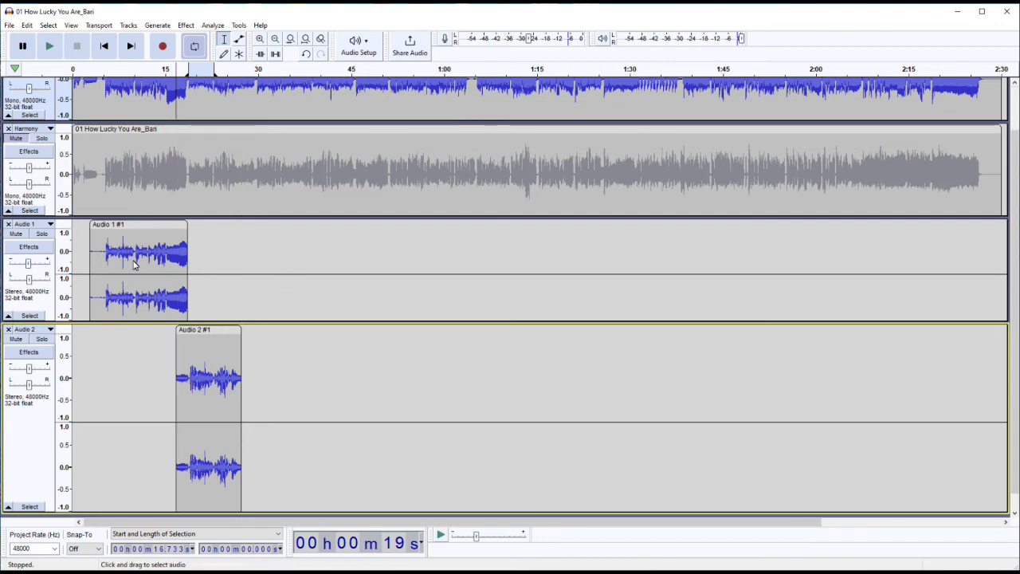
key("ctrl+z")
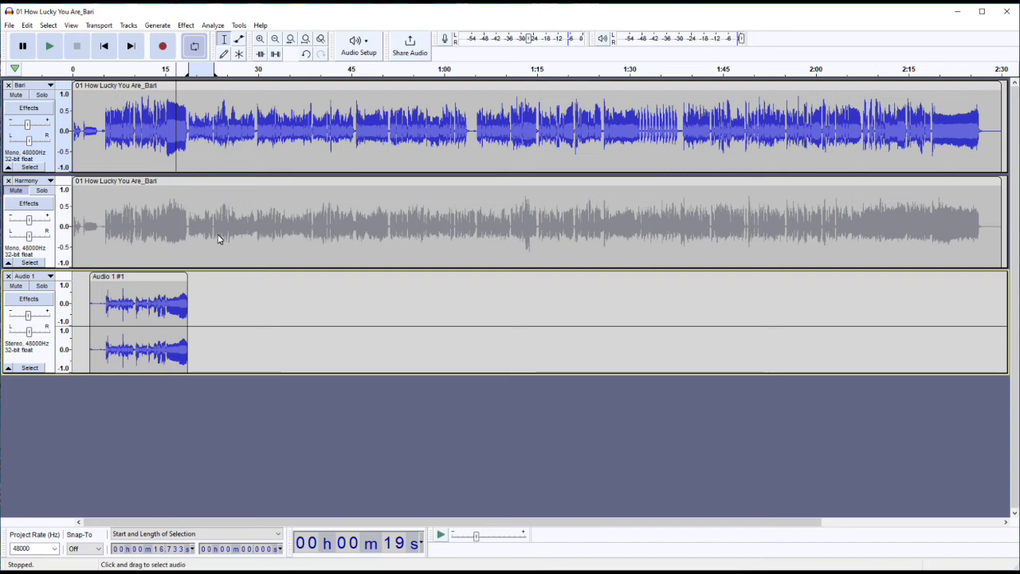
Mute Bari and unmute Harmony, and pan Harmony fully right and the Audio 1 recording fully left.
left_click(16, 95)
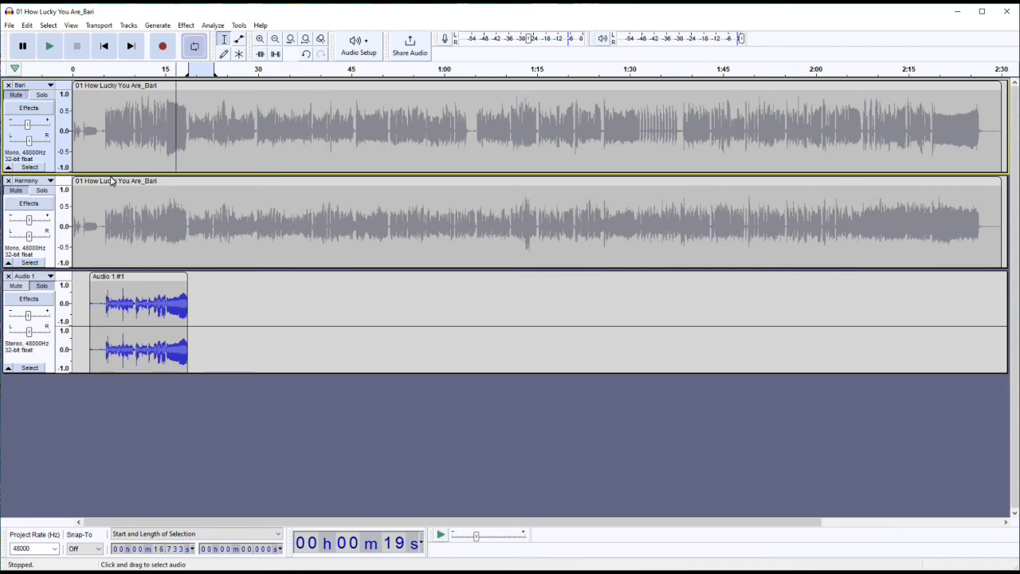
left_click(17, 190)
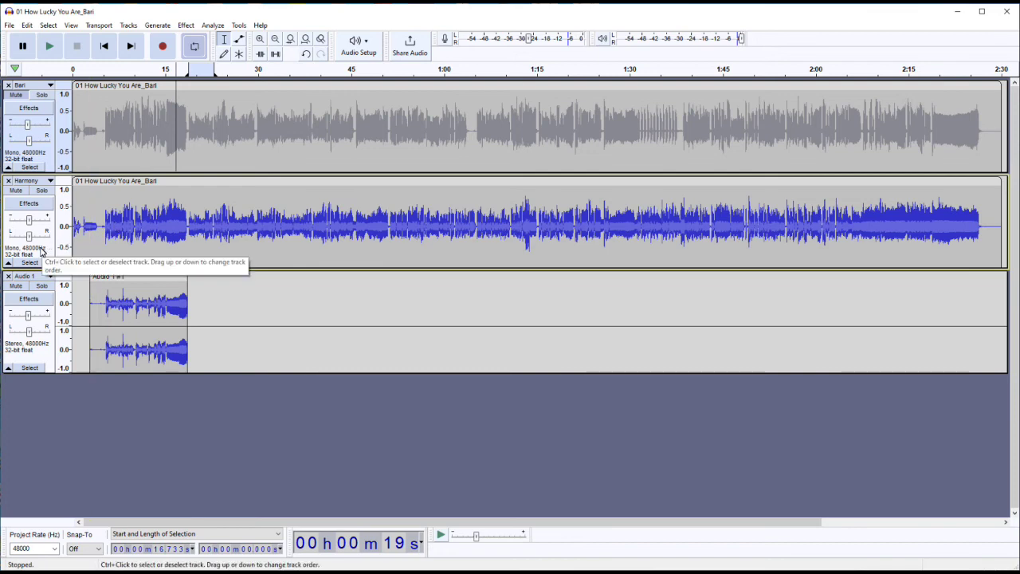
left_click_drag(29, 238, 59, 243)
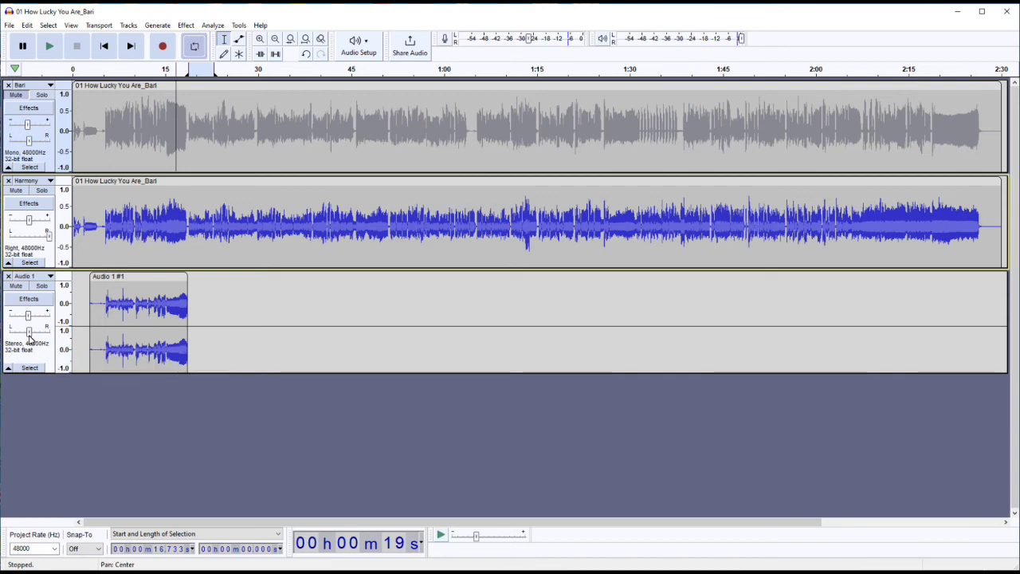
left_click_drag(29, 335, 4, 339)
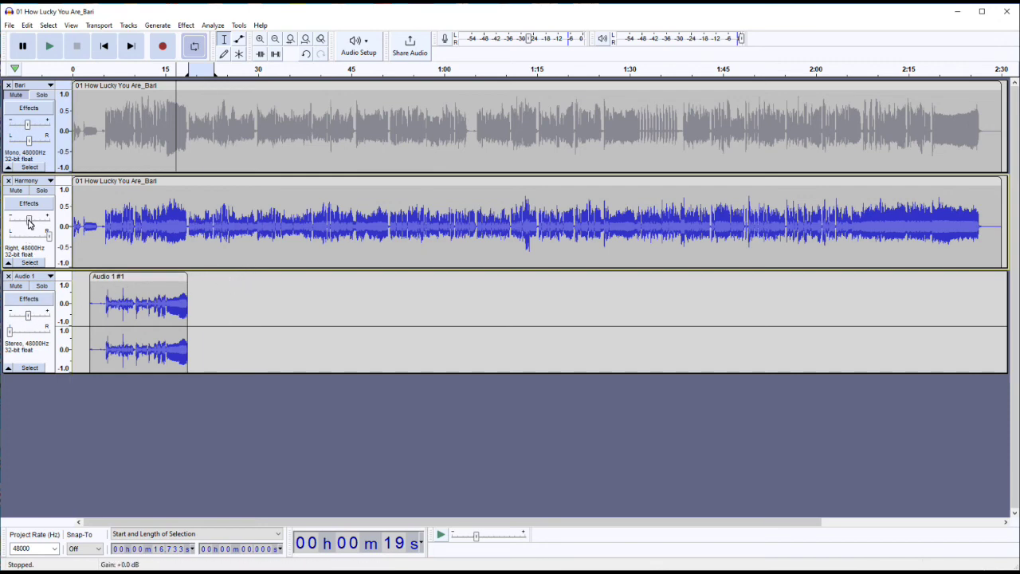
Export the mix as an MP3 in the Bari folder, named with the singer's first name plus "Lucky Bari 1", and accept the metadata tags.
mouse_move(29, 223)
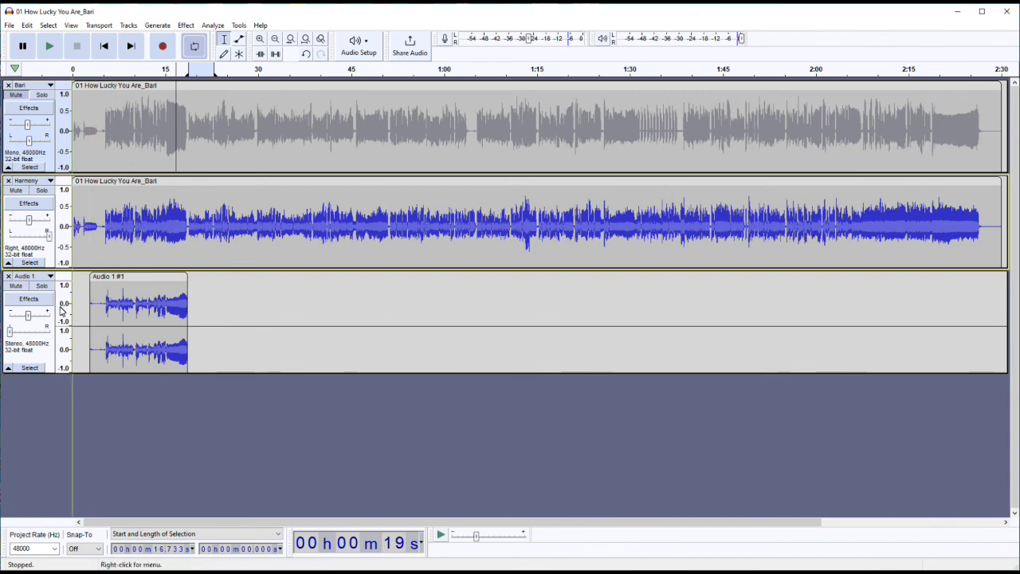
mouse_move(35, 329)
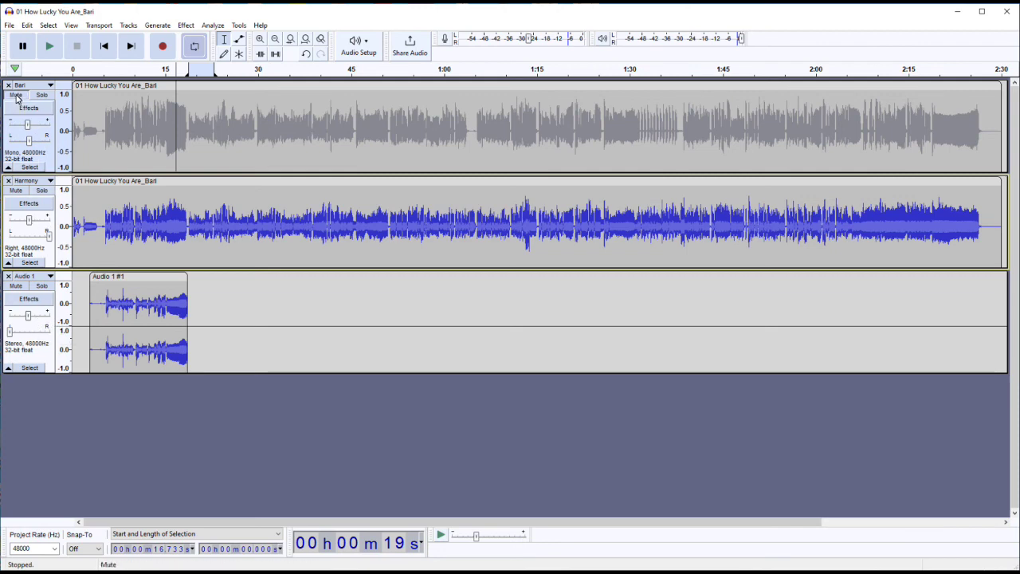
left_click(9, 25)
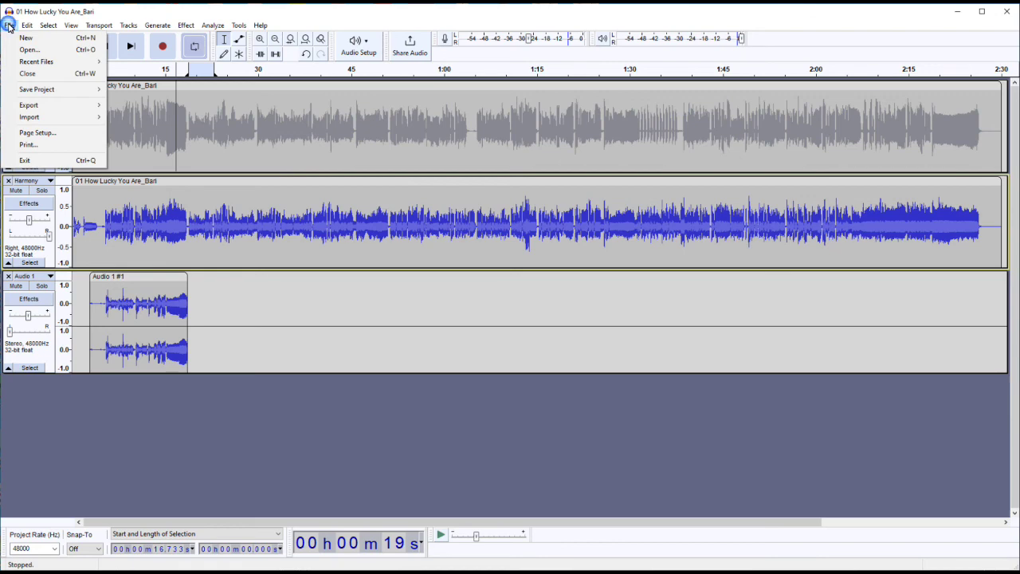
mouse_move(39, 106)
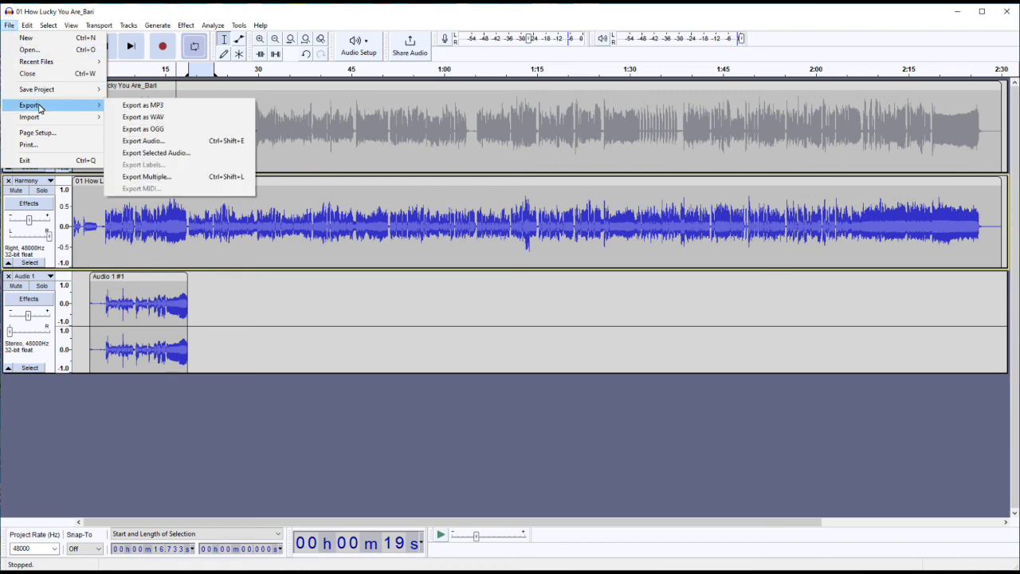
left_click(142, 106)
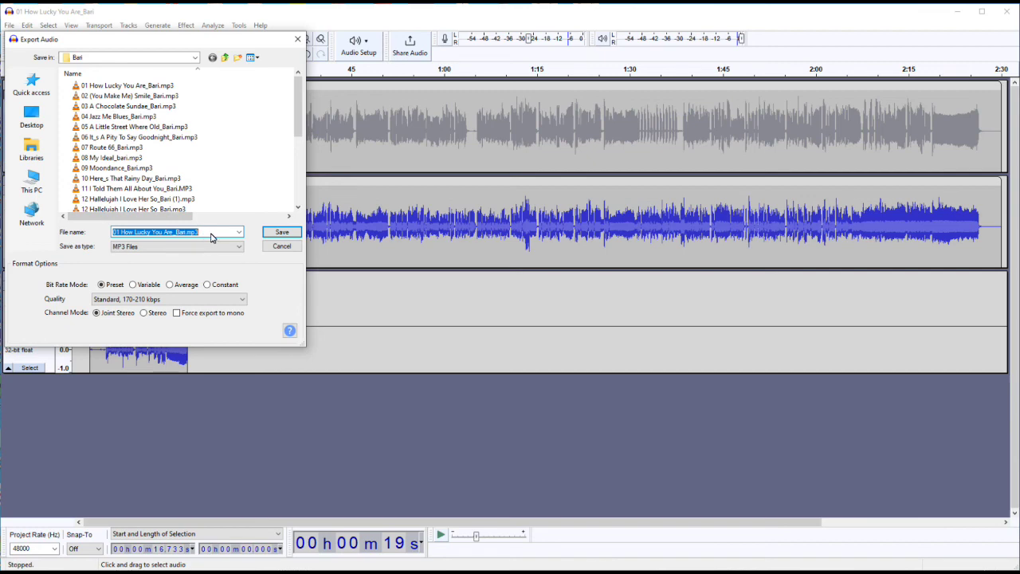
type("Ted Lucky Bari 1")
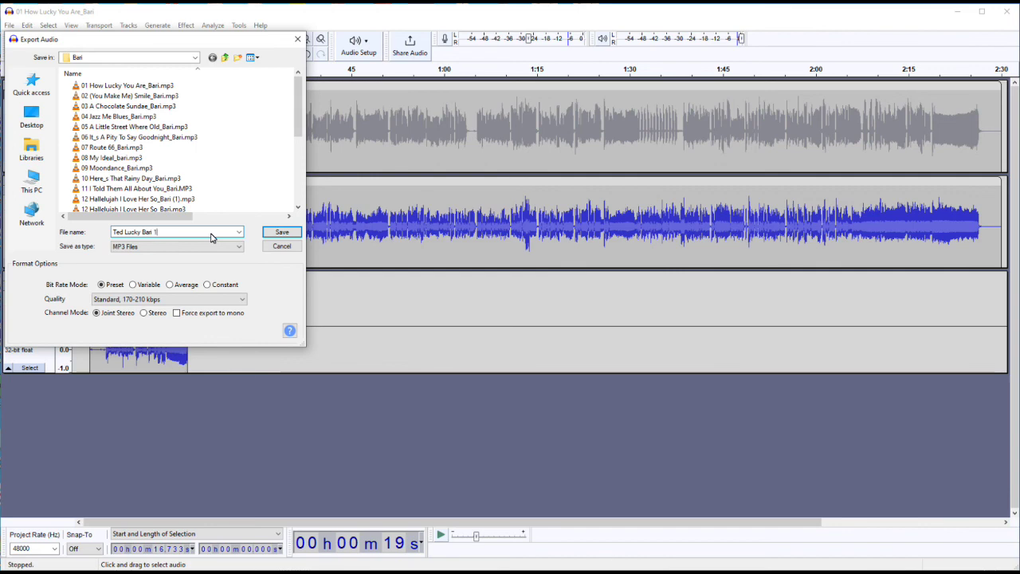
left_click(280, 232)
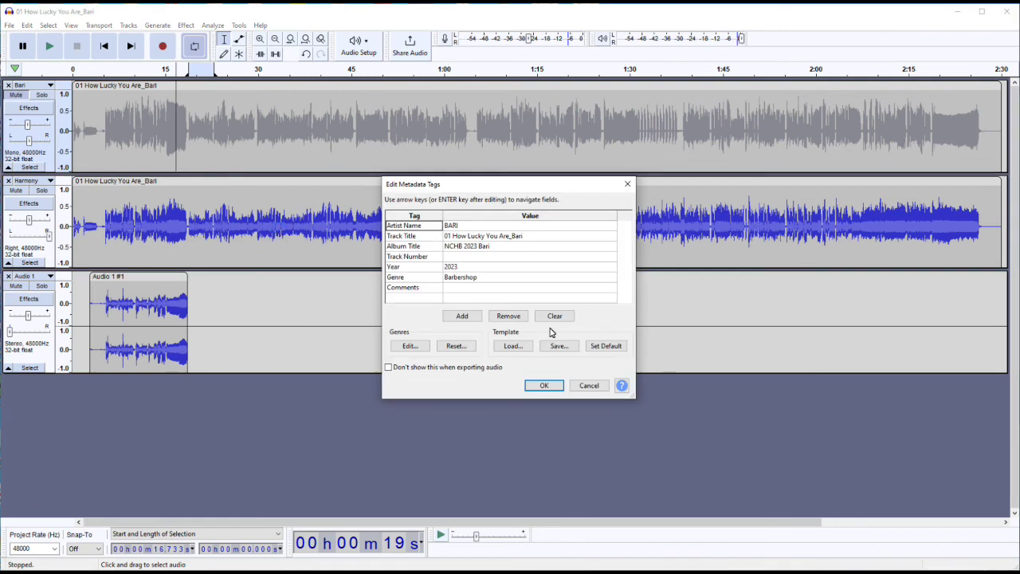
left_click(545, 387)
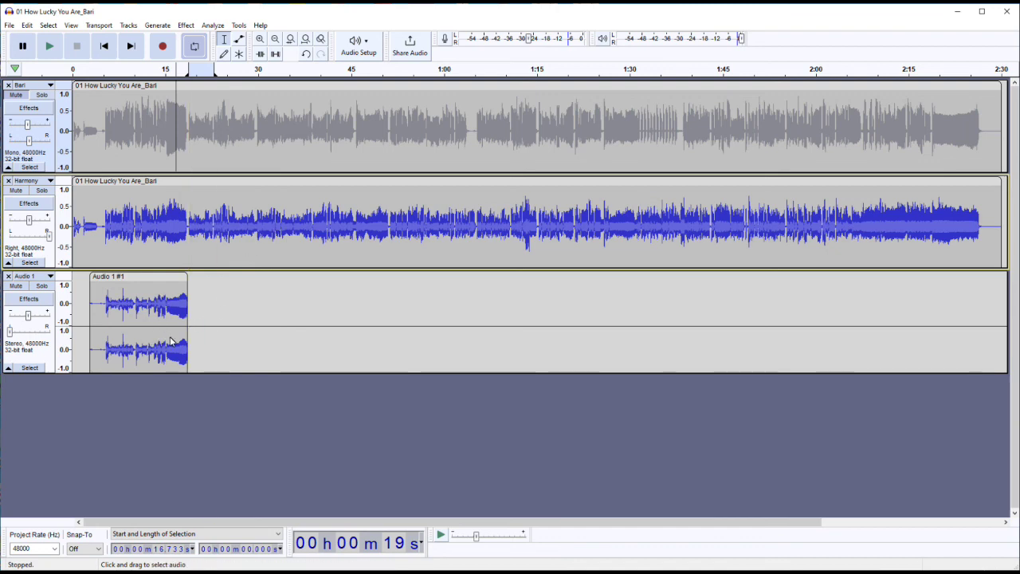
Create a new project and import the exported "Lucky Bari 1" MP3 from the Bari folder.
left_click(12, 26)
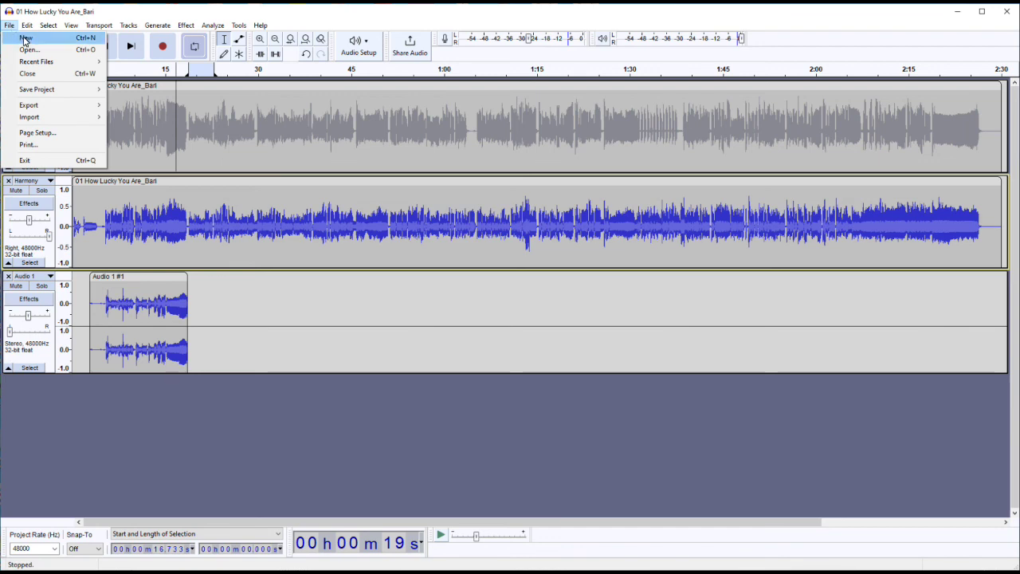
left_click(26, 37)
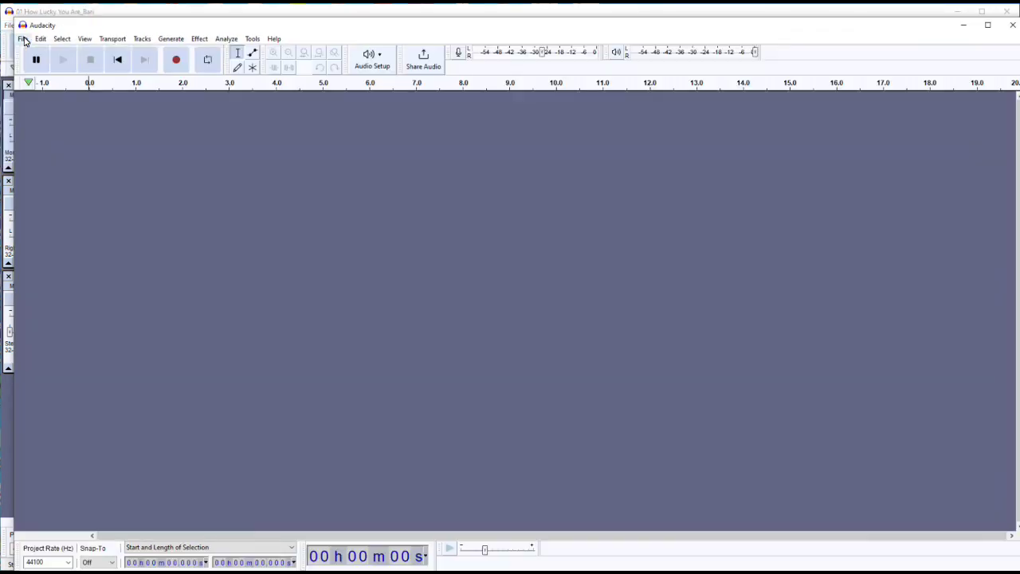
left_click(23, 38)
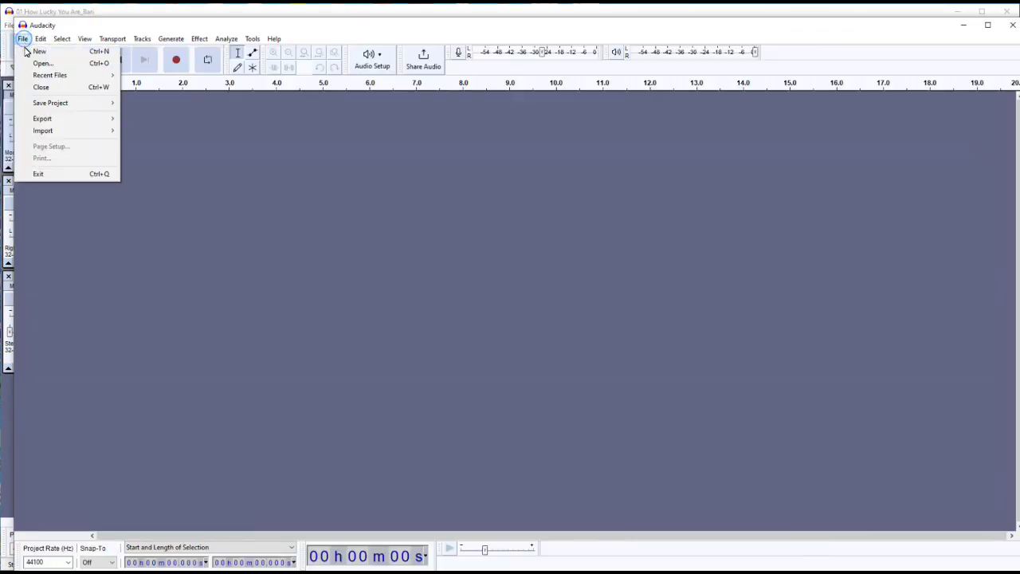
mouse_move(82, 132)
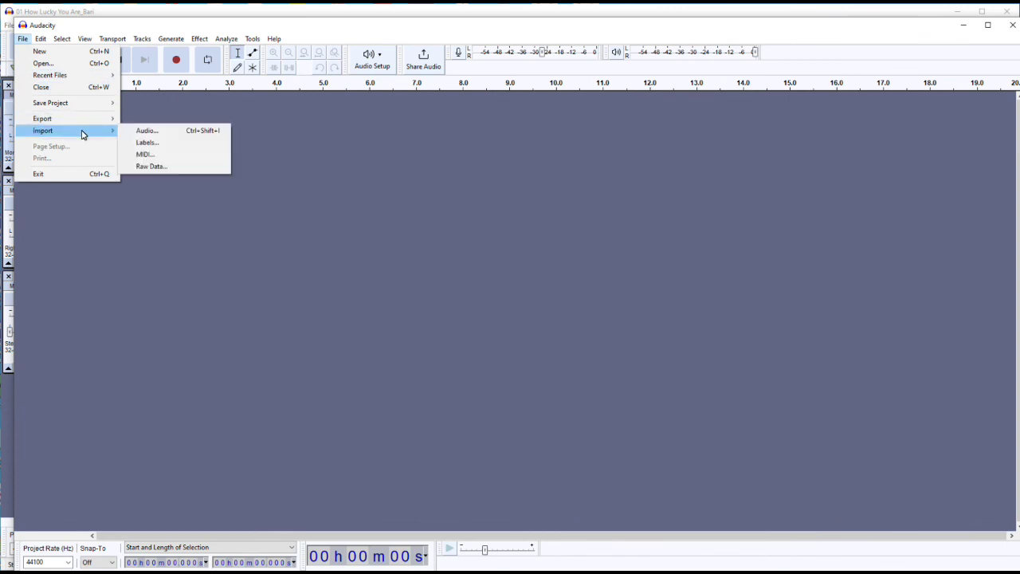
left_click(154, 134)
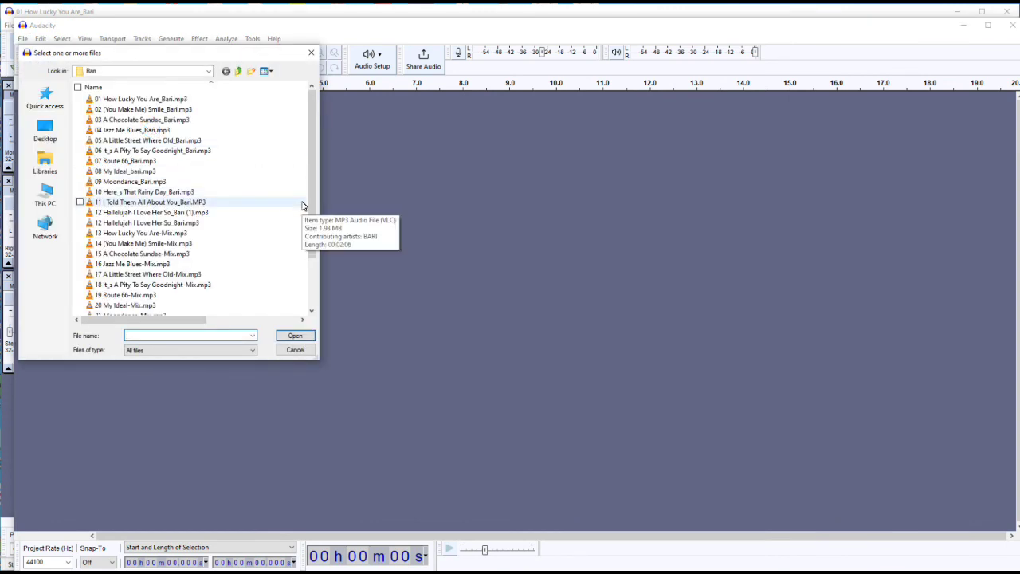
left_click_drag(313, 196, 313, 247)
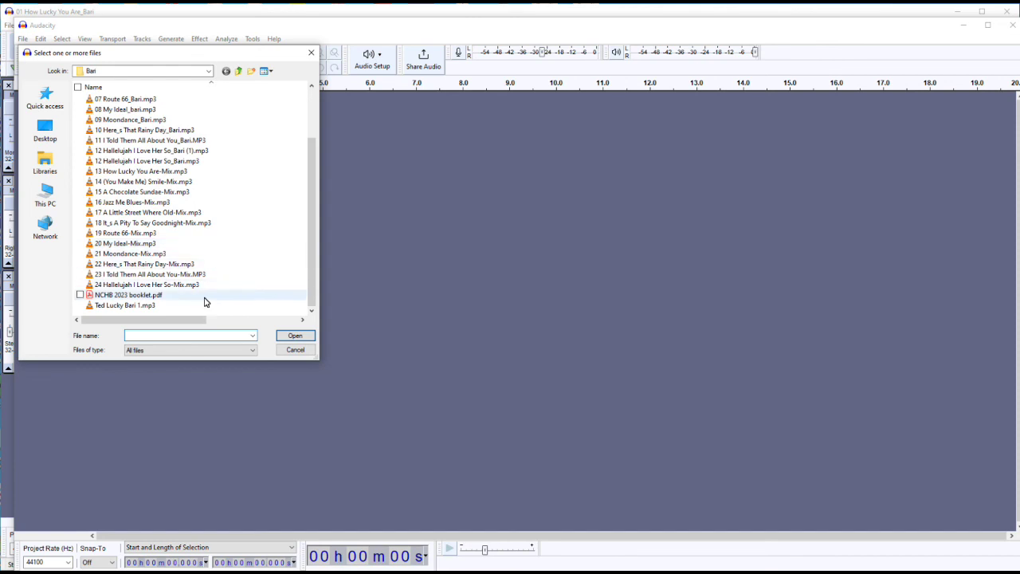
left_click(136, 306)
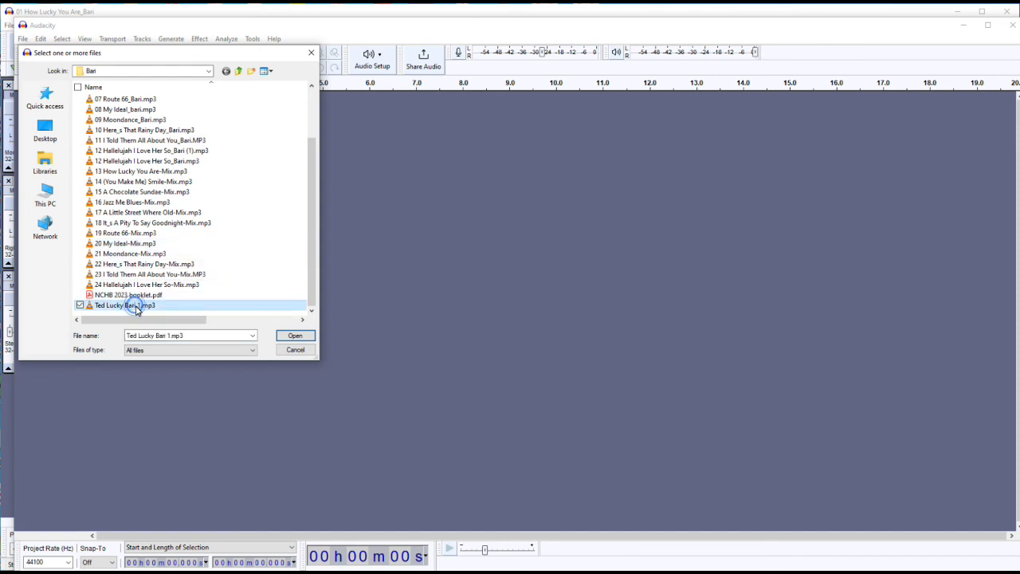
left_click(294, 335)
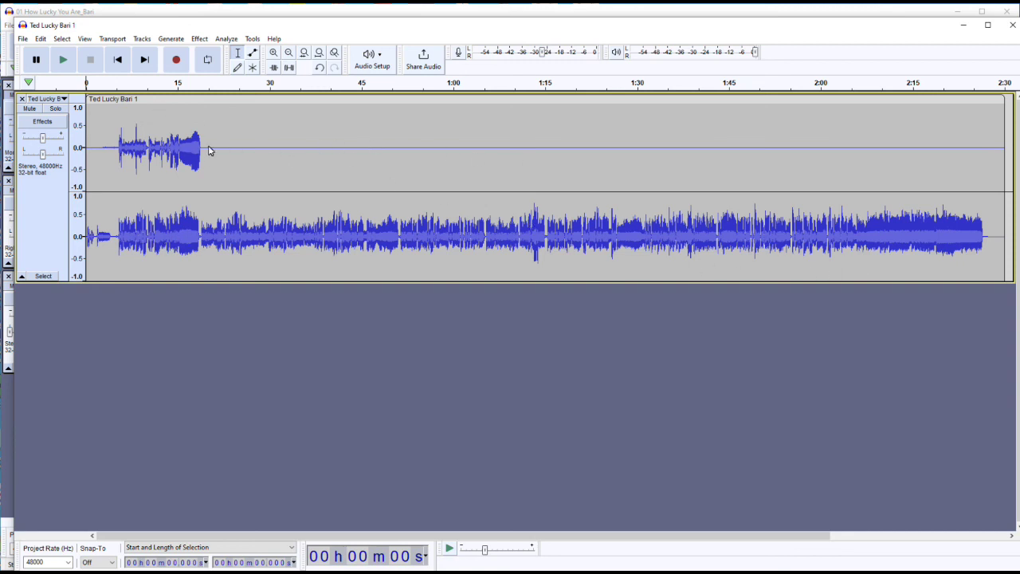
Play the imported mix from the start, and replay it from about 2.6 s while panning it fully left and back to centre.
left_click(65, 63)
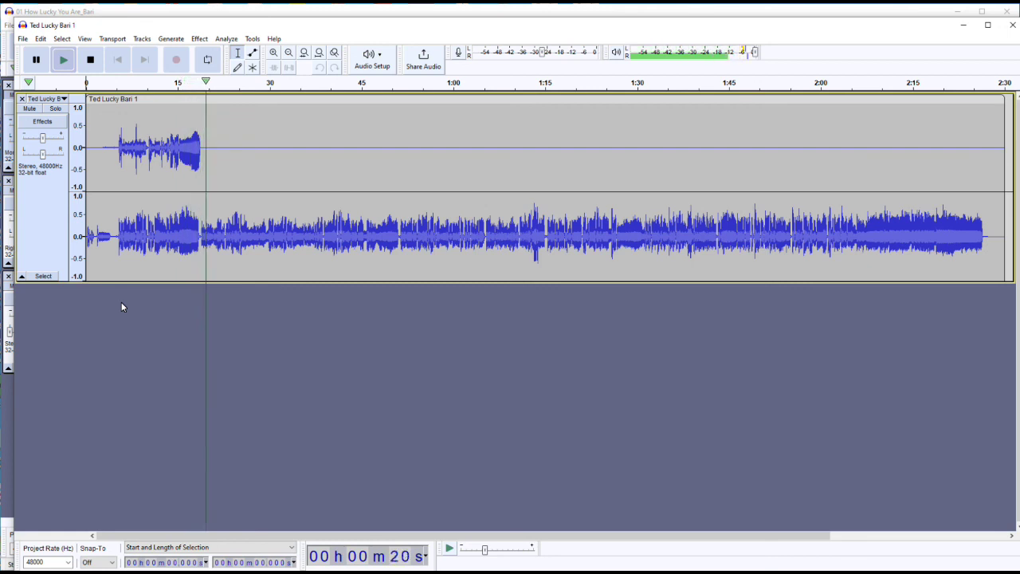
key("space")
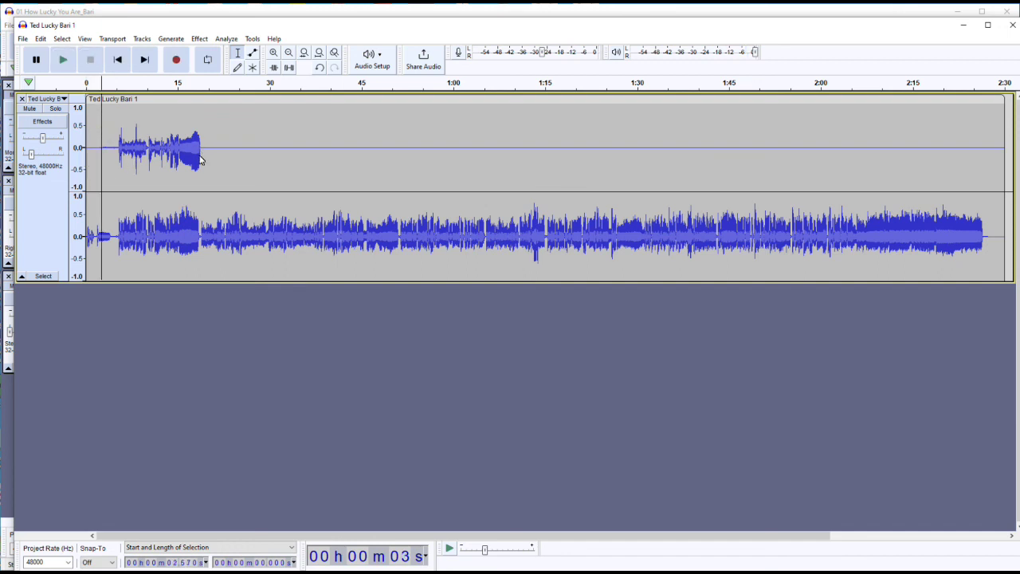
key("space")
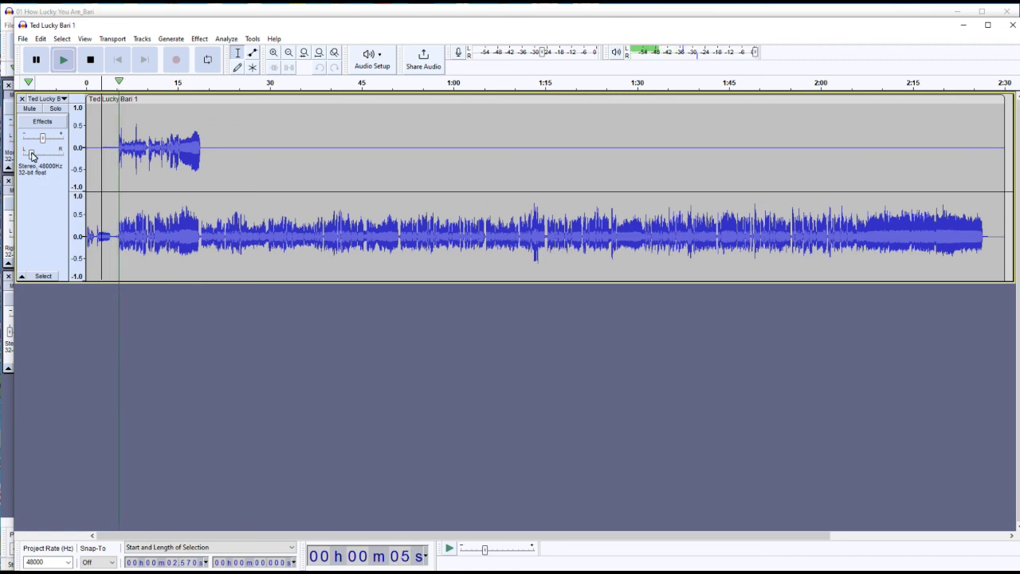
mouse_move(31, 156)
left_click_drag(32, 156, 22, 158)
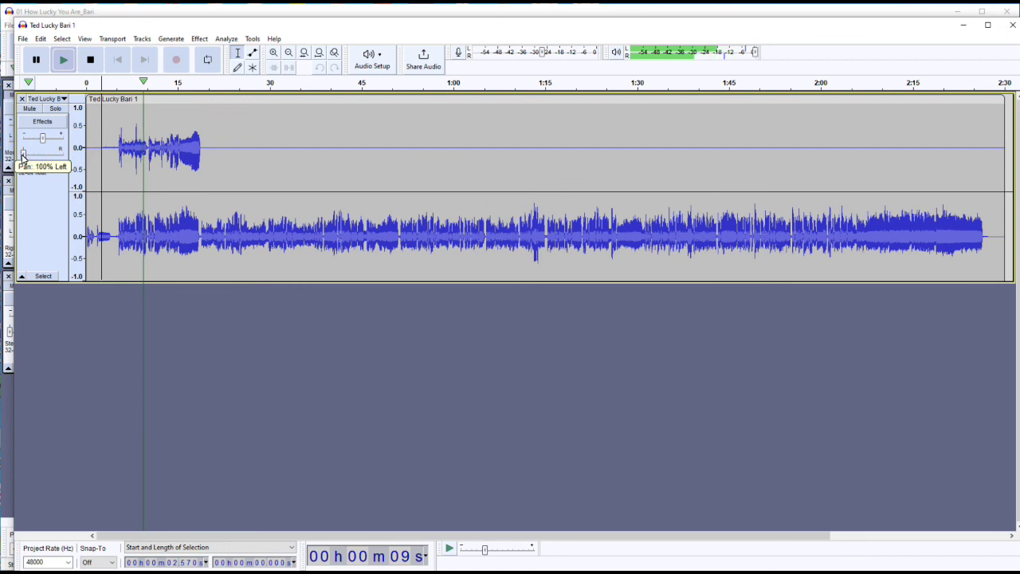
left_click_drag(22, 158, 49, 157)
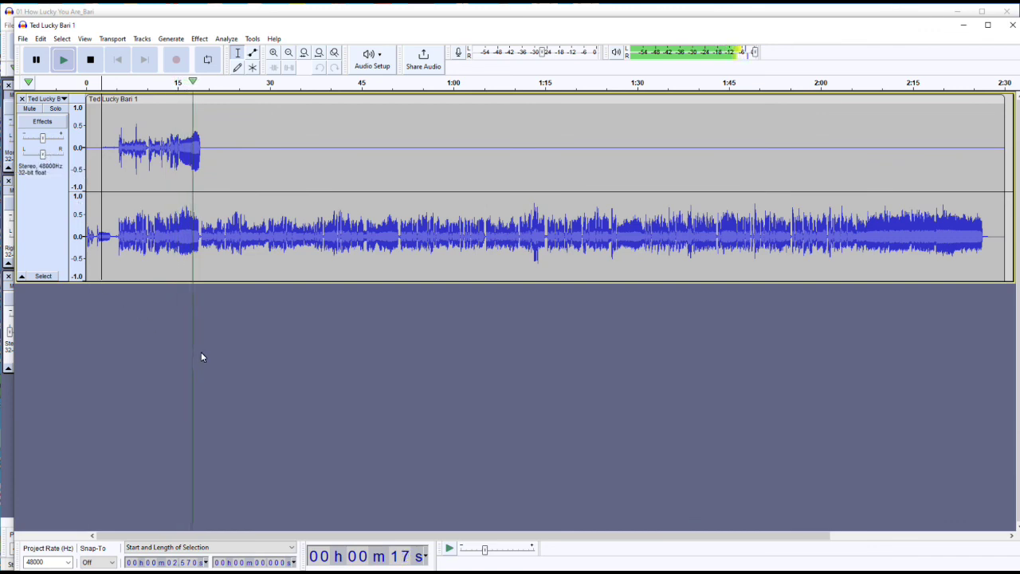
key("space")
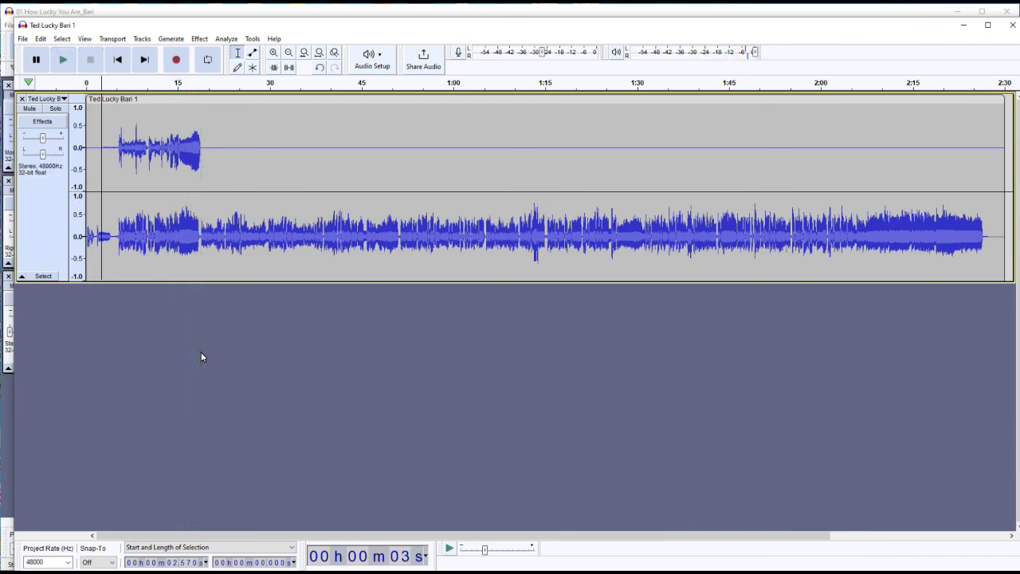